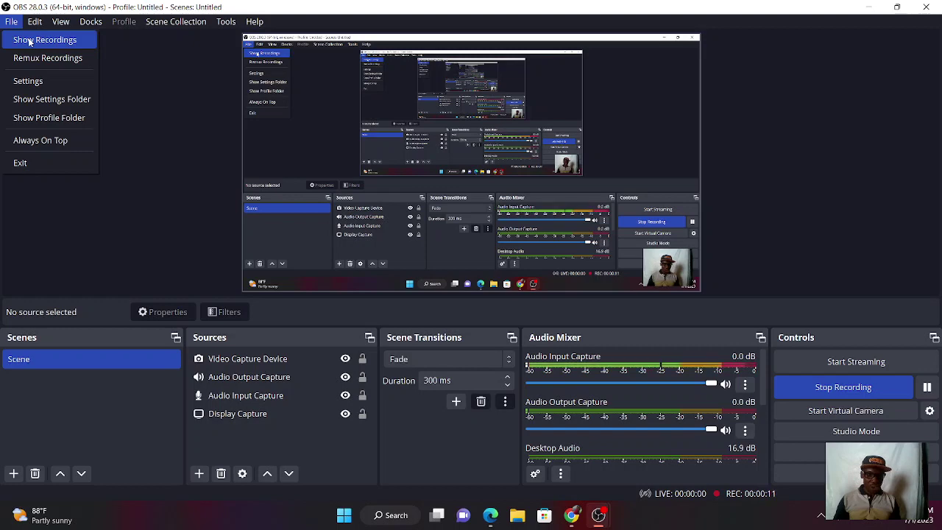
{"action": "left_click", "coordinate": [30, 40]}
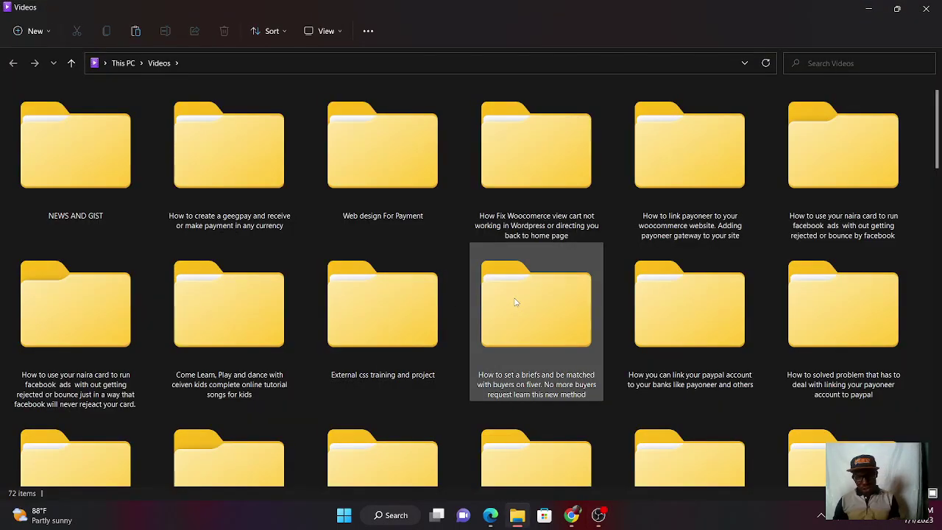
{"action": "scroll", "coordinate": [516, 295], "scroll_direction": "down", "scroll_amount": 7}
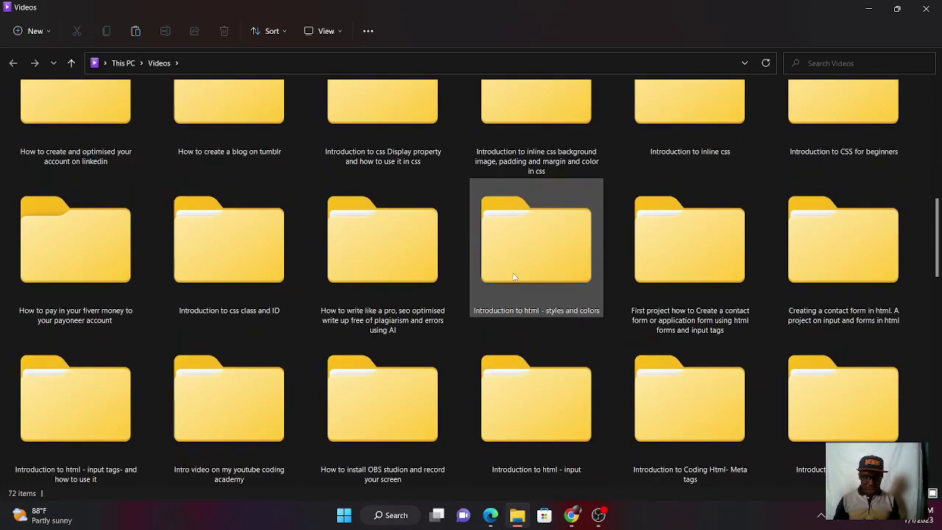
{"action": "scroll", "coordinate": [514, 276], "scroll_direction": "down", "scroll_amount": 8}
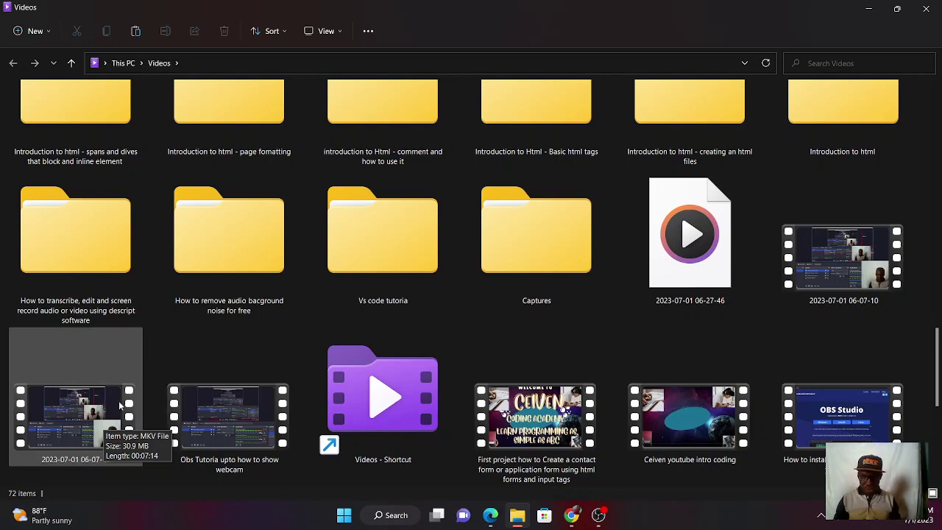
{"action": "left_click", "coordinate": [65, 430]}
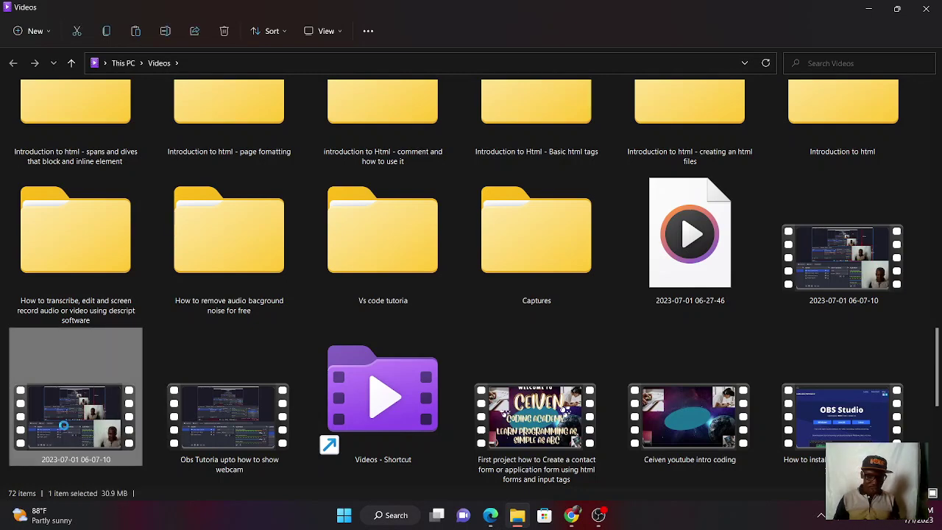
- Play the selected recording in Movies & TV, skipping ahead to about 6:15 and pausing there
{"action": "right_click", "coordinate": [76, 445]}
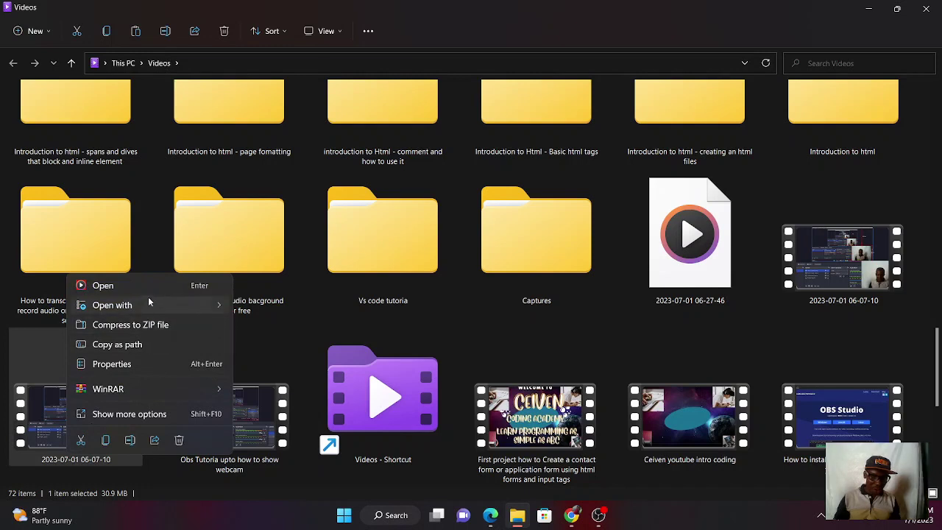
{"action": "mouse_move", "coordinate": [149, 296]}
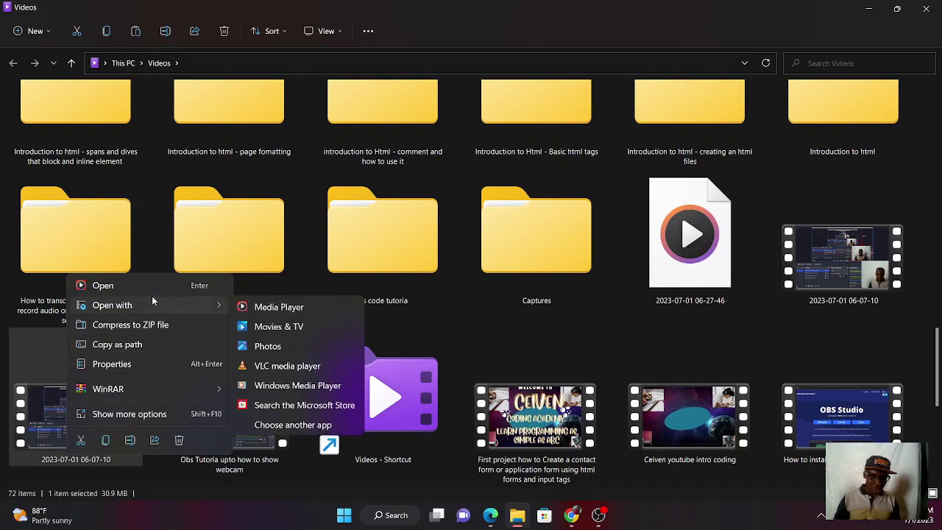
{"action": "left_click", "coordinate": [270, 328]}
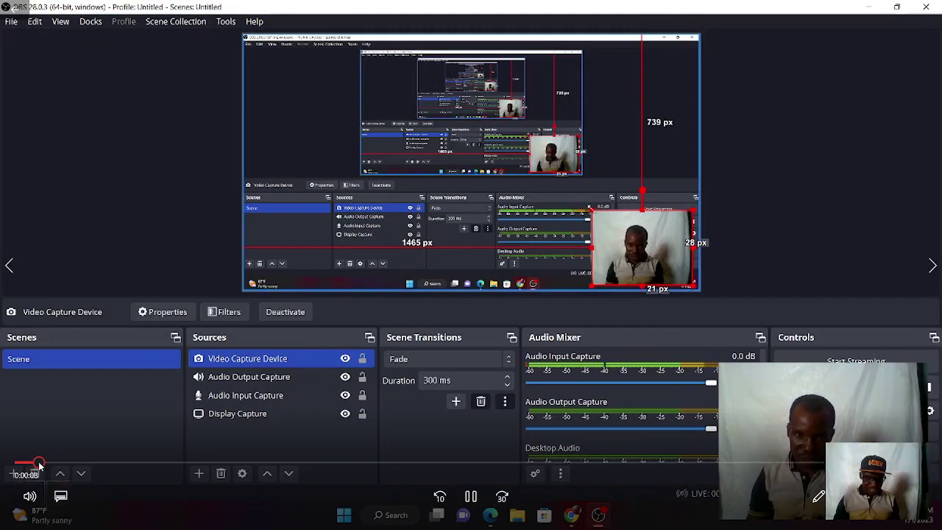
{"action": "left_click_drag", "start_coordinate": [38, 464], "coordinate": [789, 462]}
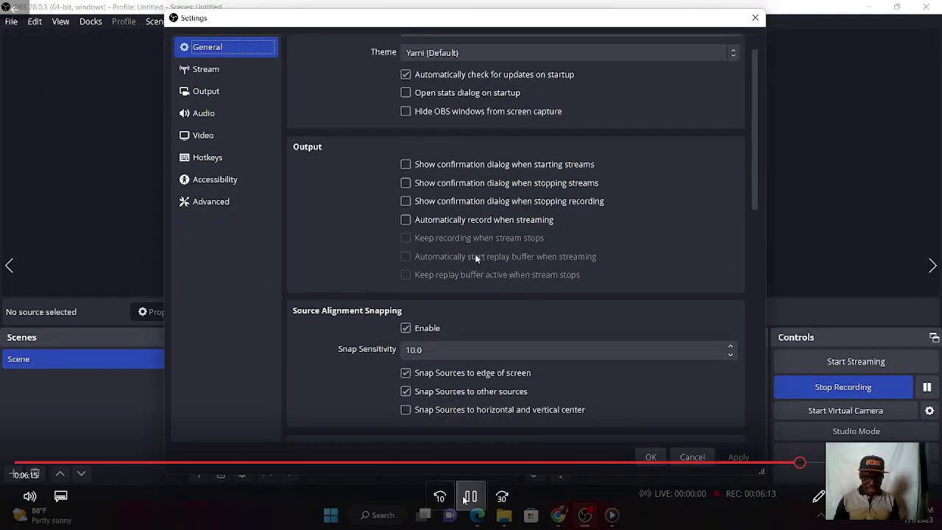
{"action": "left_click", "coordinate": [476, 258]}
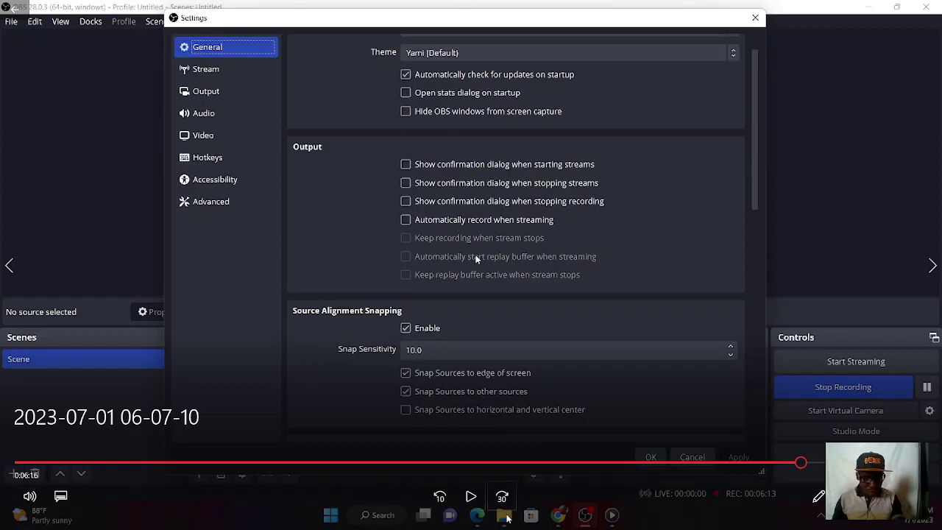
- Leave the video player and switch to the OBS window that is not recording
{"action": "key", "text": "alt+Tab"}
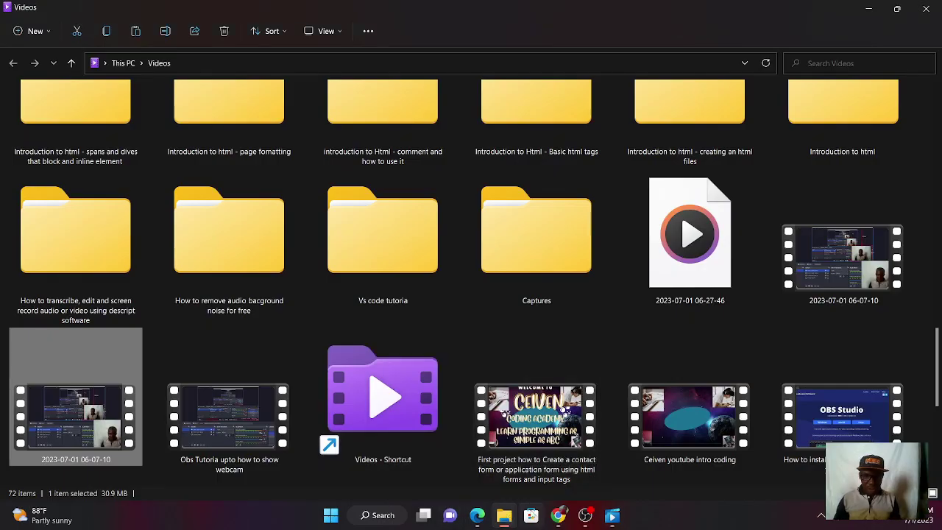
{"action": "mouse_move", "coordinate": [585, 519]}
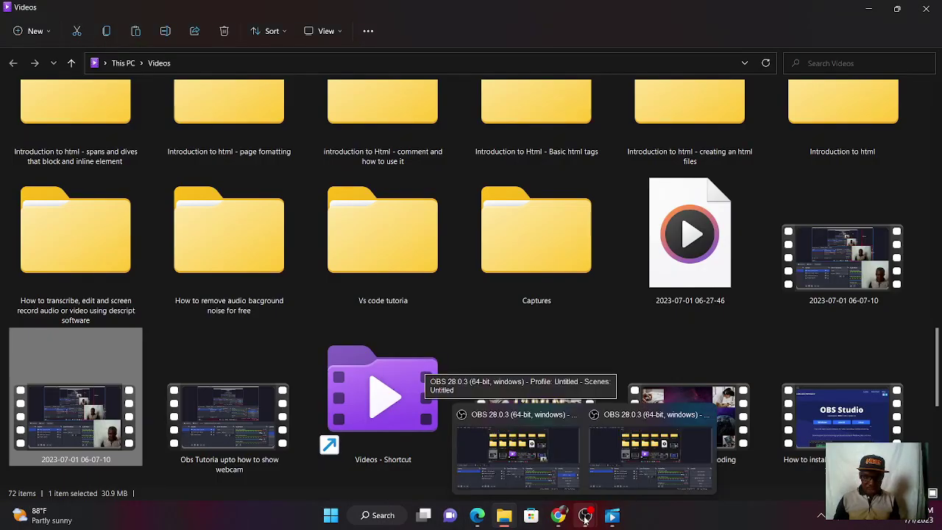
{"action": "mouse_move", "coordinate": [604, 465]}
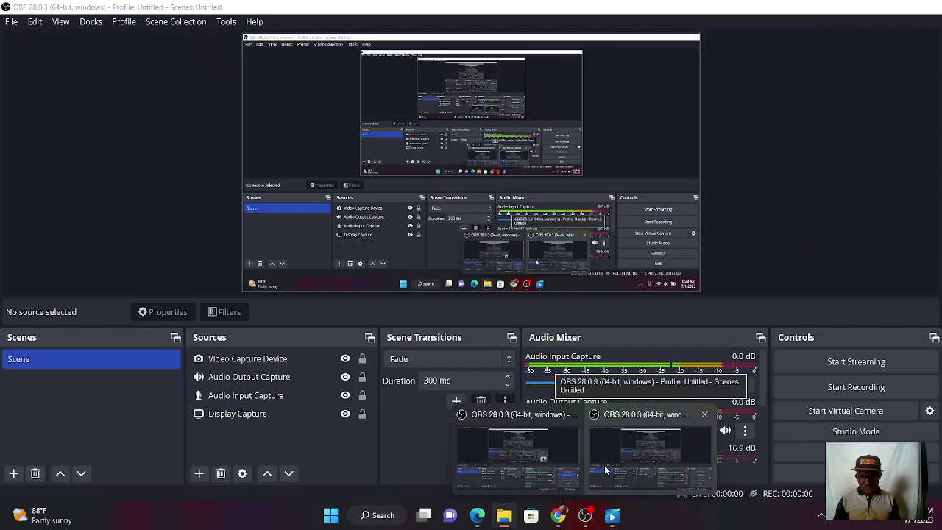
{"action": "mouse_move", "coordinate": [543, 480]}
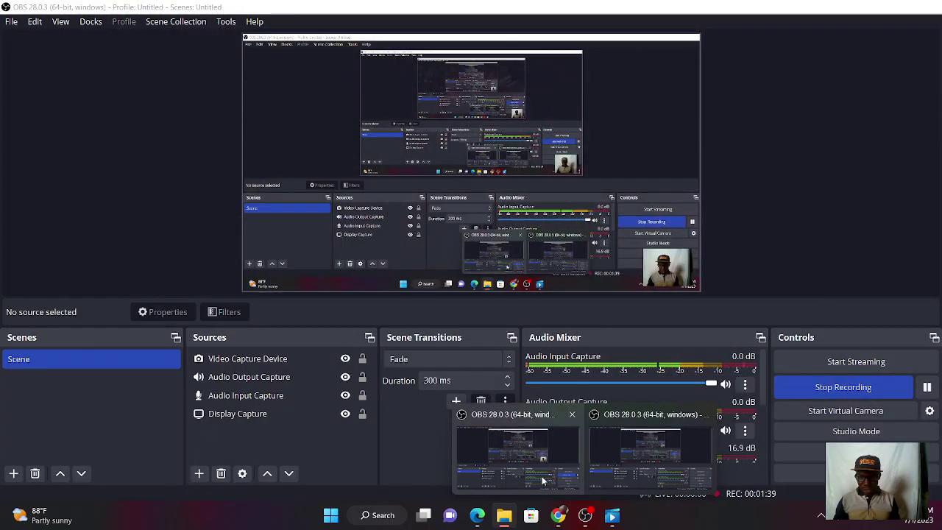
{"action": "left_click", "coordinate": [648, 460]}
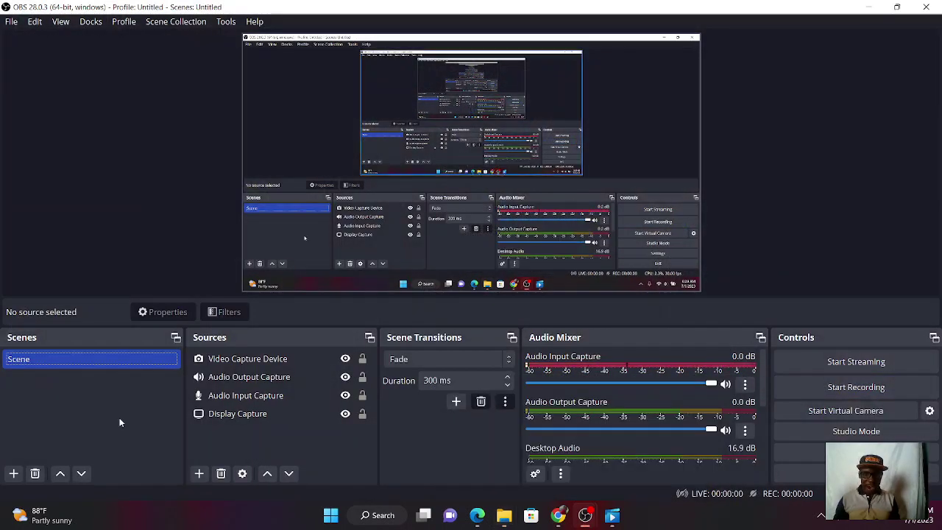
{"action": "left_click", "coordinate": [12, 23]}
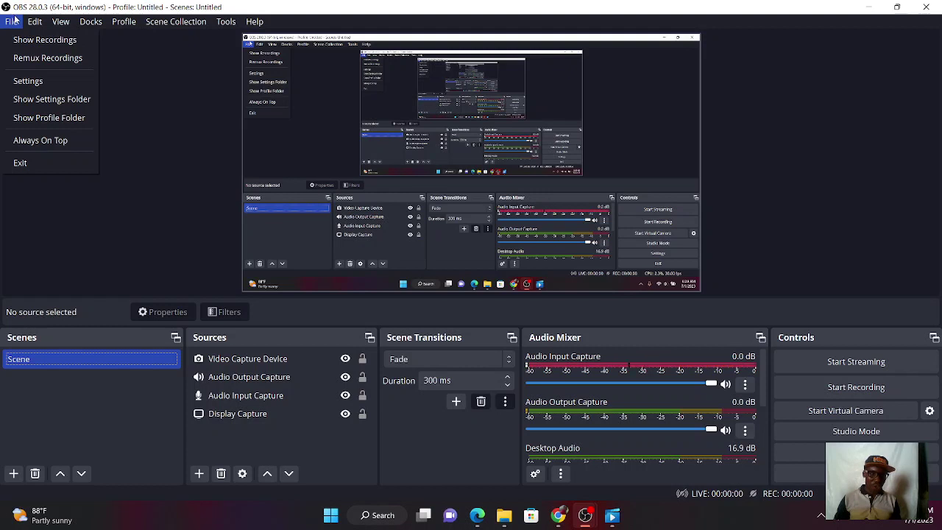
{"action": "left_click", "coordinate": [33, 59]}
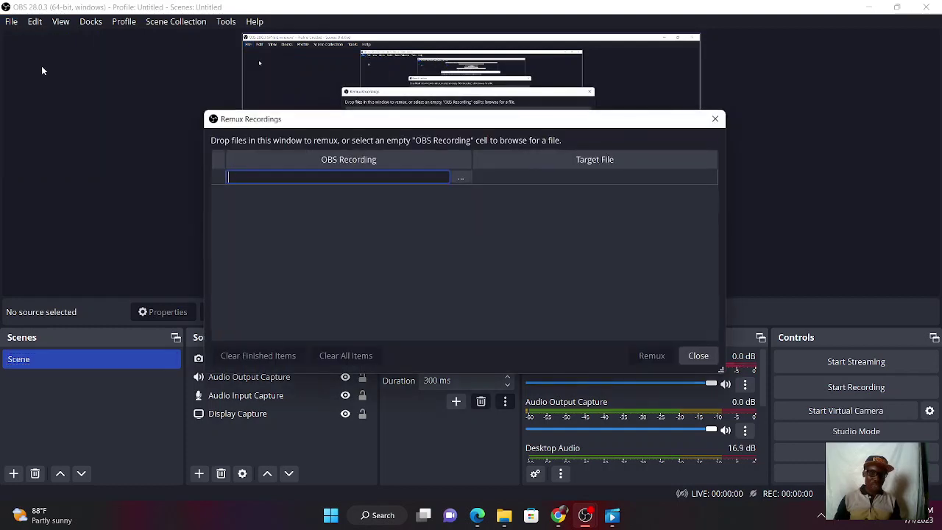
{"action": "left_click", "coordinate": [459, 178]}
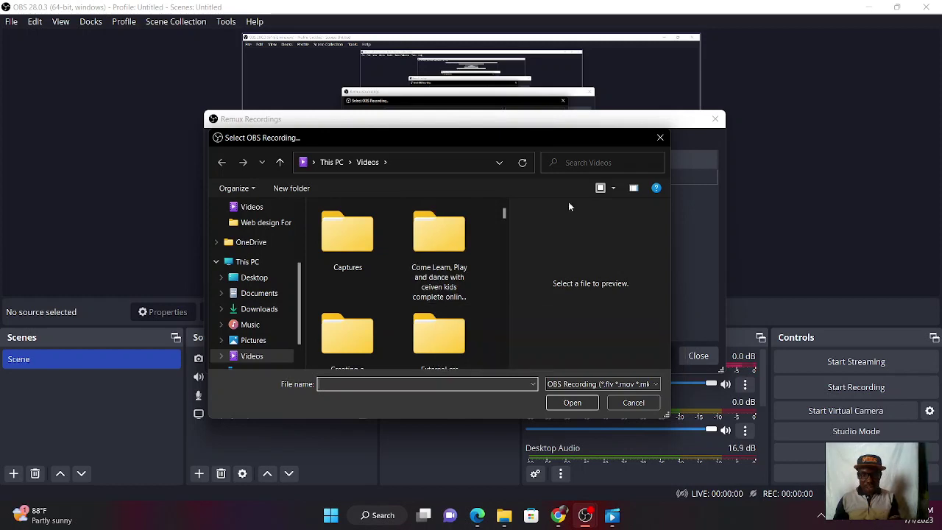
{"action": "scroll", "coordinate": [402, 291], "scroll_direction": "down", "scroll_amount": 15}
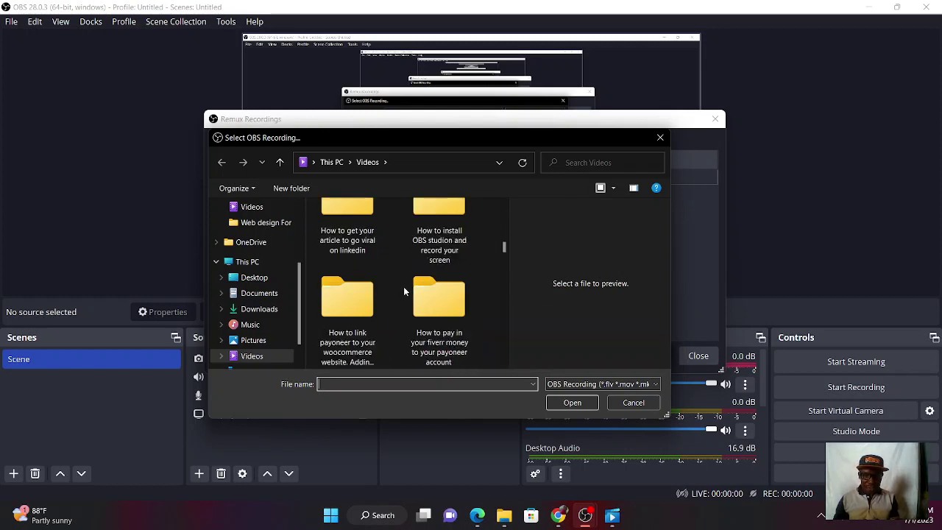
{"action": "scroll", "coordinate": [404, 292], "scroll_direction": "down", "scroll_amount": 15}
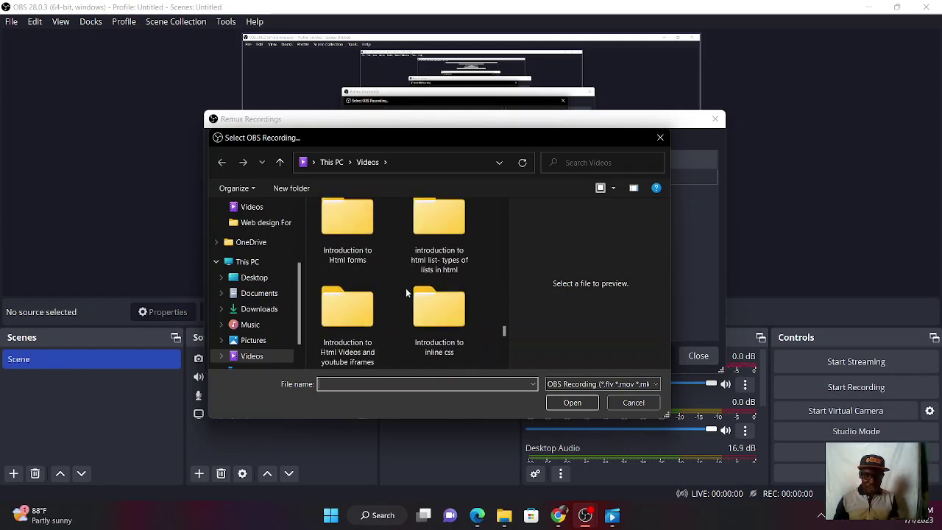
{"action": "scroll", "coordinate": [405, 292], "scroll_direction": "up", "scroll_amount": 1}
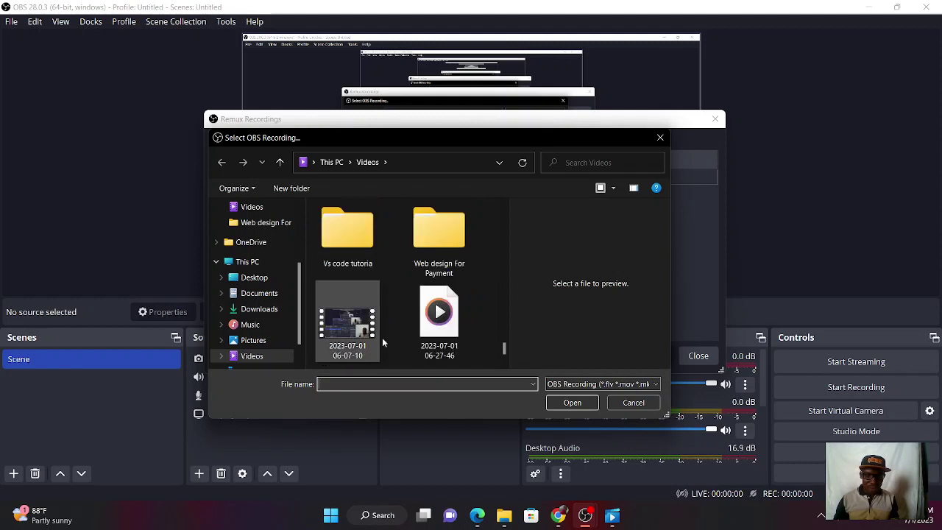
{"action": "scroll", "coordinate": [393, 350], "scroll_direction": "up", "scroll_amount": 1}
{"action": "scroll", "coordinate": [398, 346], "scroll_direction": "down", "scroll_amount": 2}
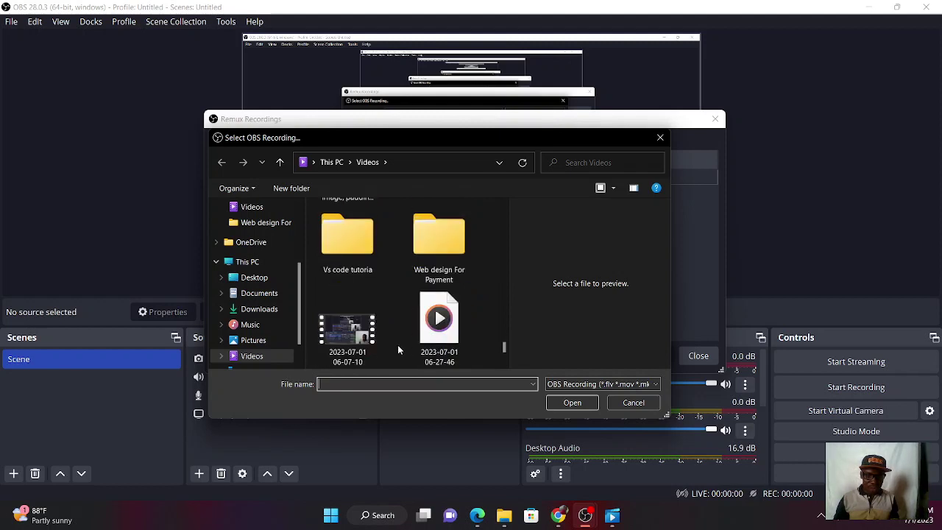
{"action": "scroll", "coordinate": [412, 354], "scroll_direction": "down", "scroll_amount": 1}
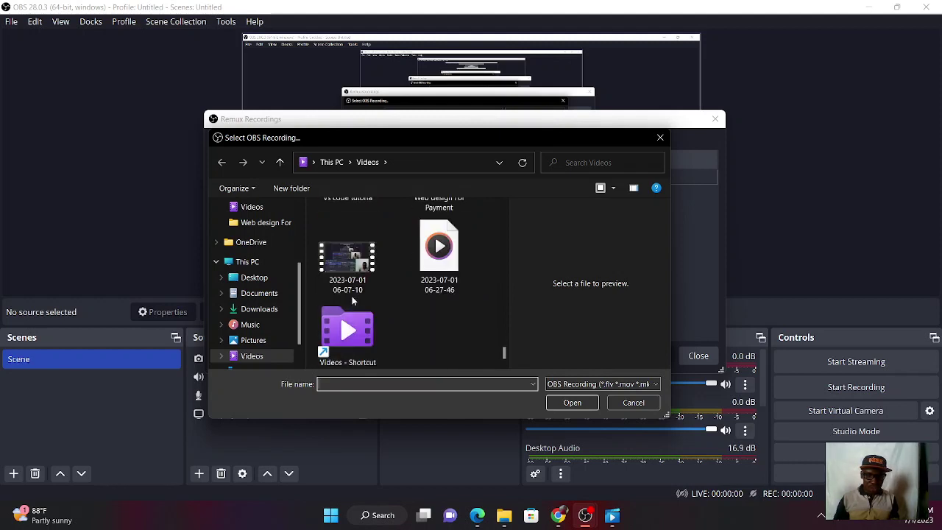
{"action": "left_click", "coordinate": [346, 265]}
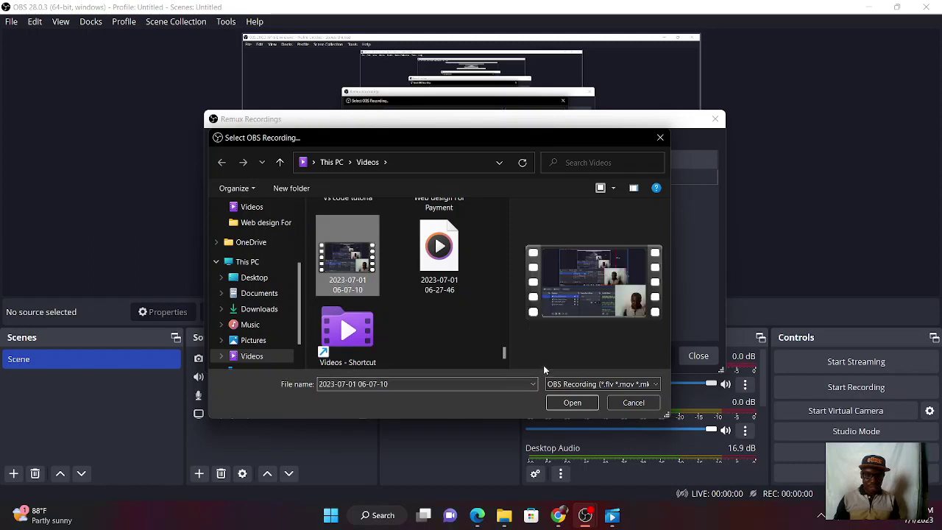
{"action": "left_click", "coordinate": [572, 403]}
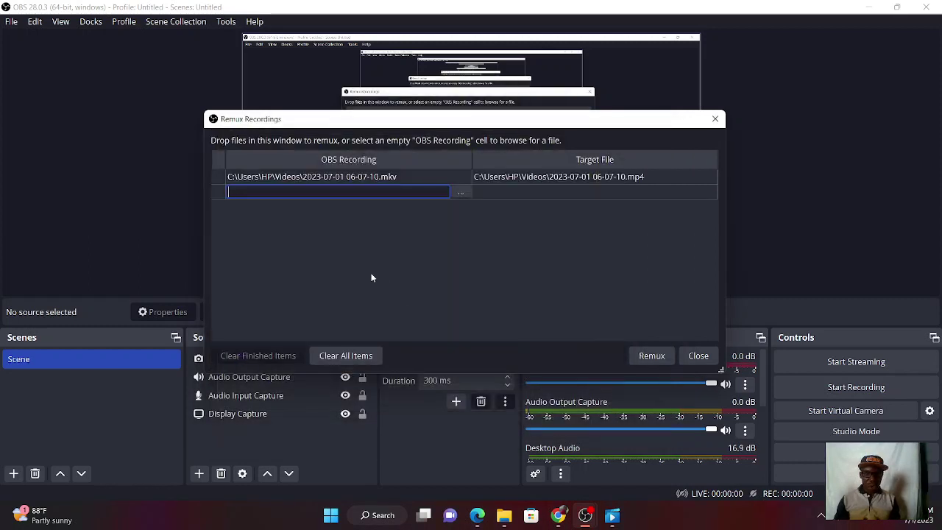
- Remux the added recording to MP4, replacing the existing target file, and close Remux Recordings
{"action": "left_click", "coordinate": [644, 359]}
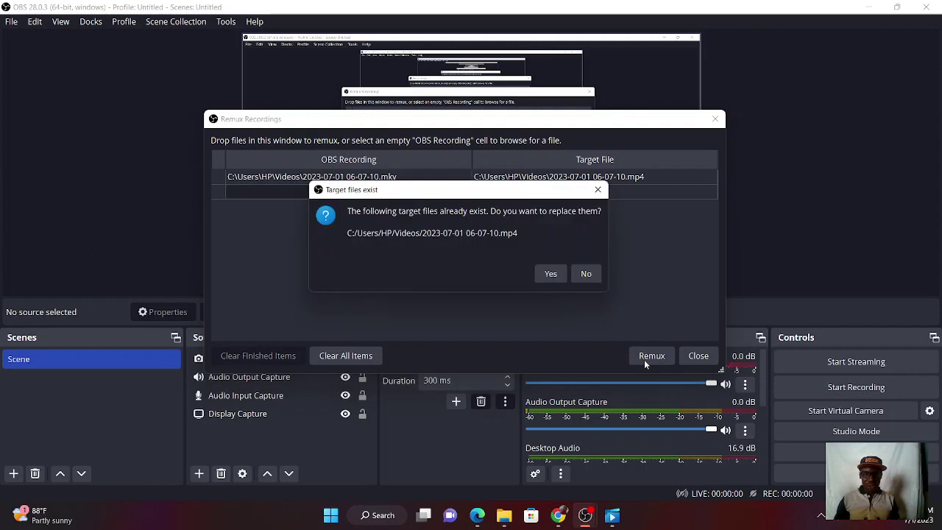
{"action": "left_click", "coordinate": [548, 274]}
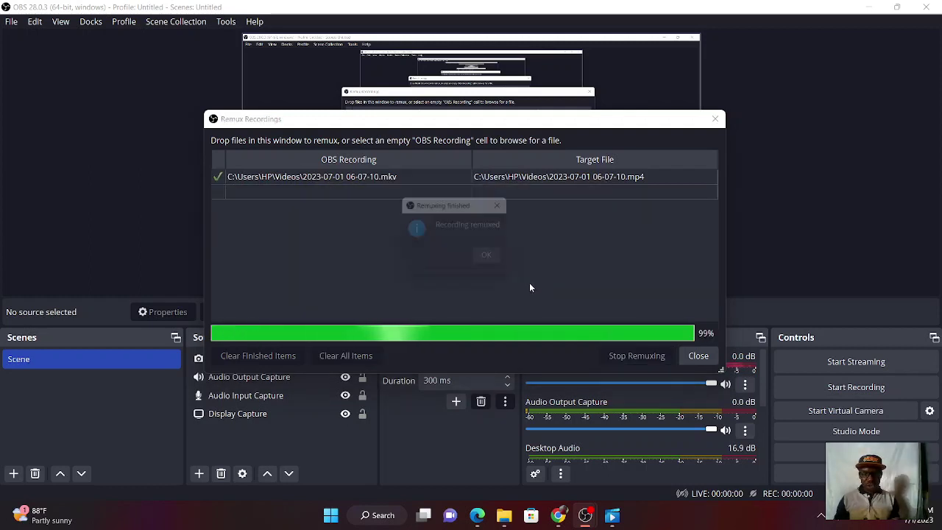
{"action": "left_click", "coordinate": [498, 262]}
{"action": "left_click", "coordinate": [716, 120]}
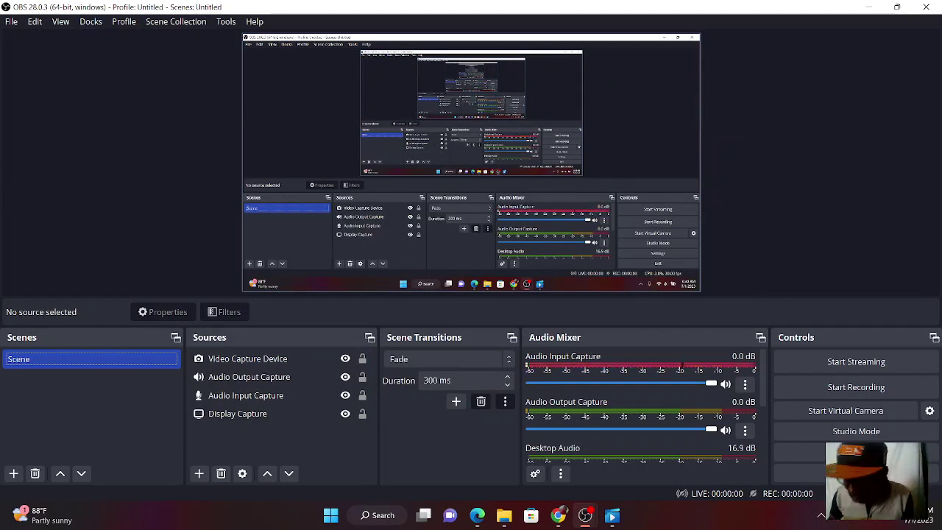
{"action": "left_click", "coordinate": [251, 415]}
{"action": "left_click", "coordinate": [89, 405]}
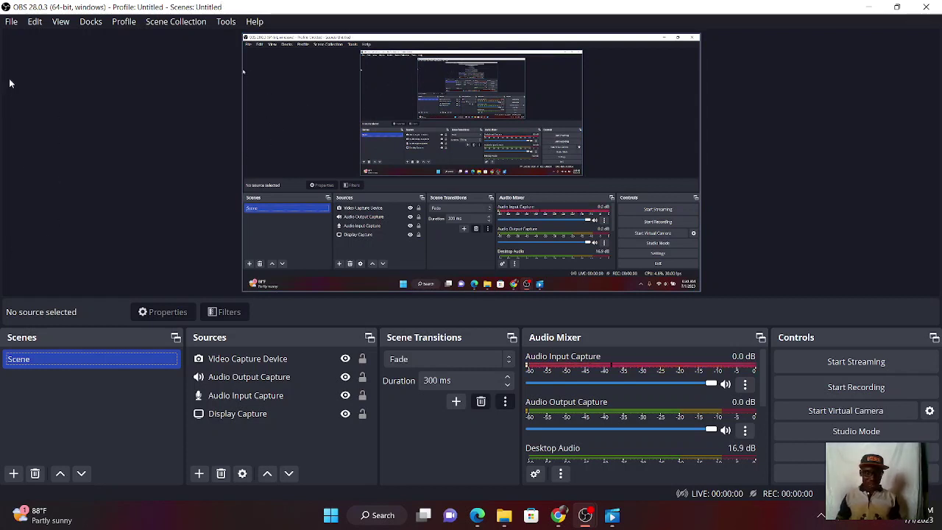
- Set the Recording Format to mp4 in the Output settings
{"action": "left_click", "coordinate": [9, 23]}
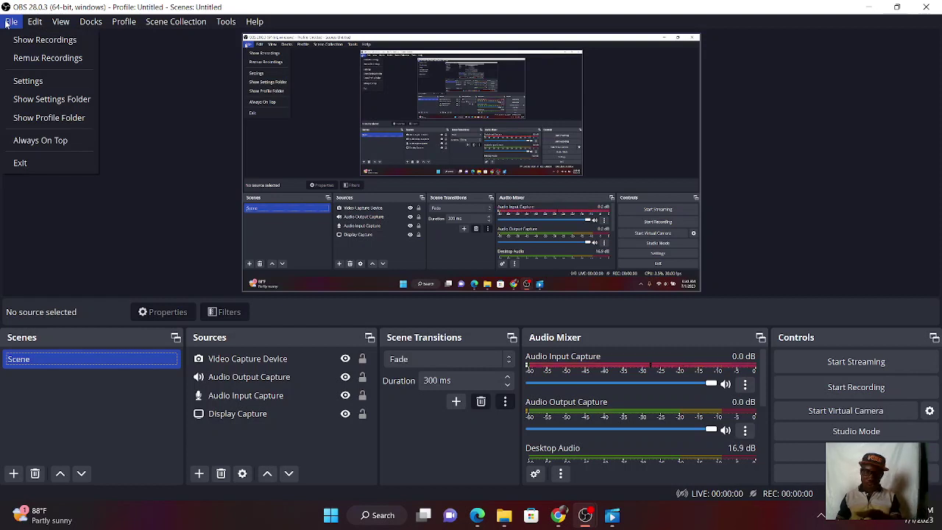
{"action": "left_click", "coordinate": [30, 81]}
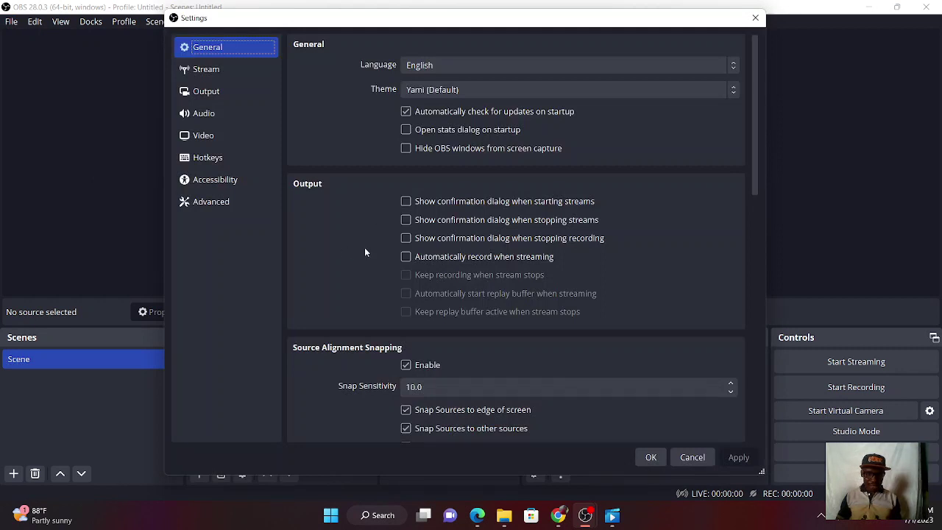
{"action": "left_click", "coordinate": [211, 92]}
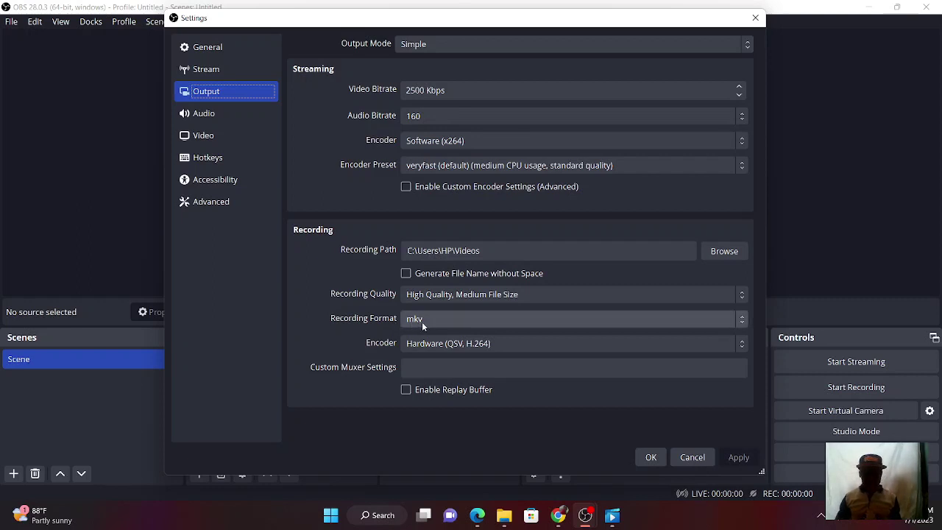
{"action": "left_click", "coordinate": [459, 318]}
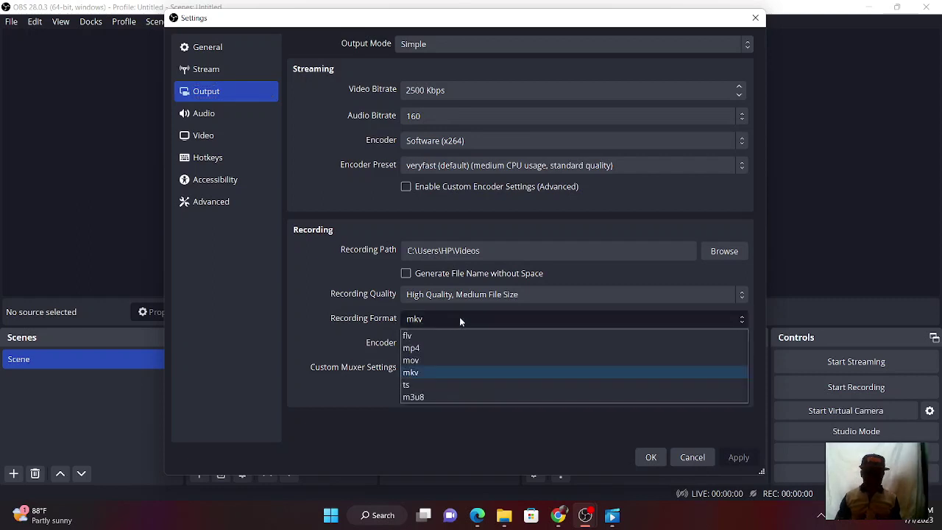
{"action": "left_click", "coordinate": [430, 347]}
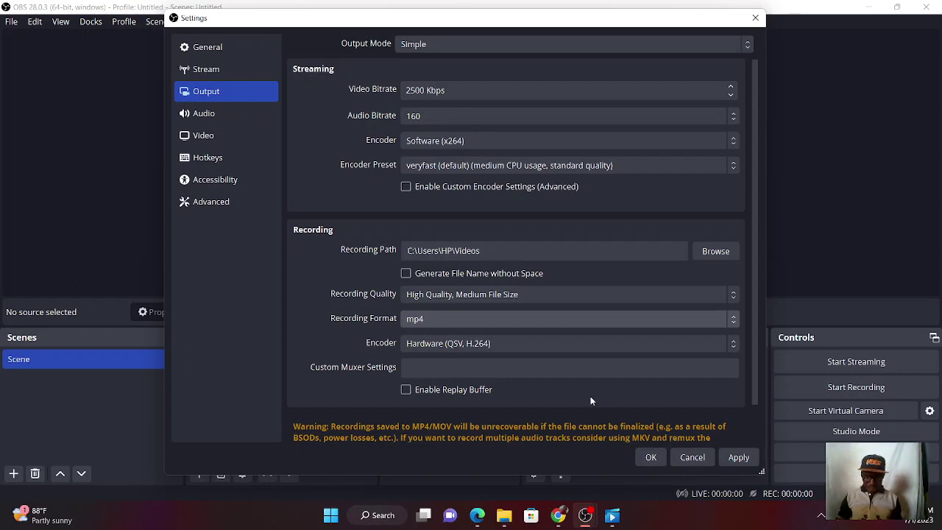
- Check the available Recording Format options, leave it at mp4, and close the settings without saving the changes
{"action": "scroll", "coordinate": [591, 396], "scroll_direction": "down", "scroll_amount": 2}
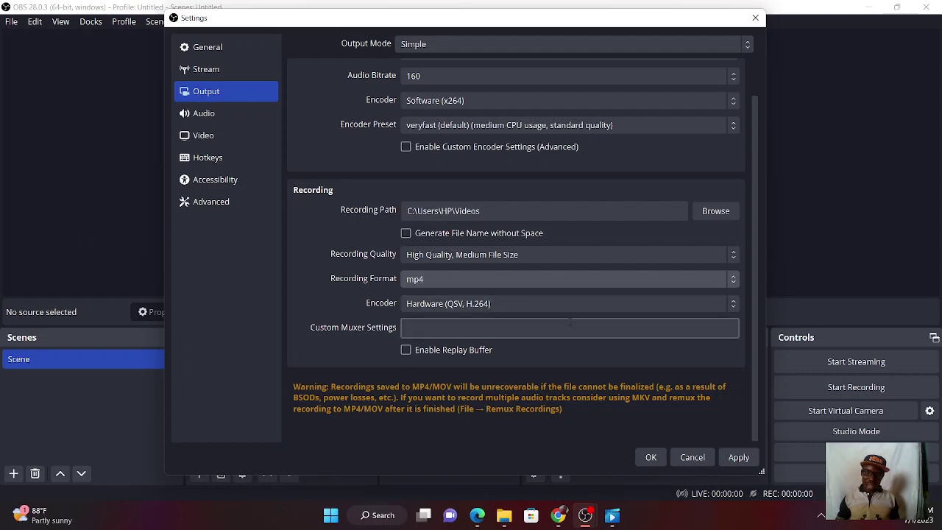
{"action": "left_click", "coordinate": [730, 285]}
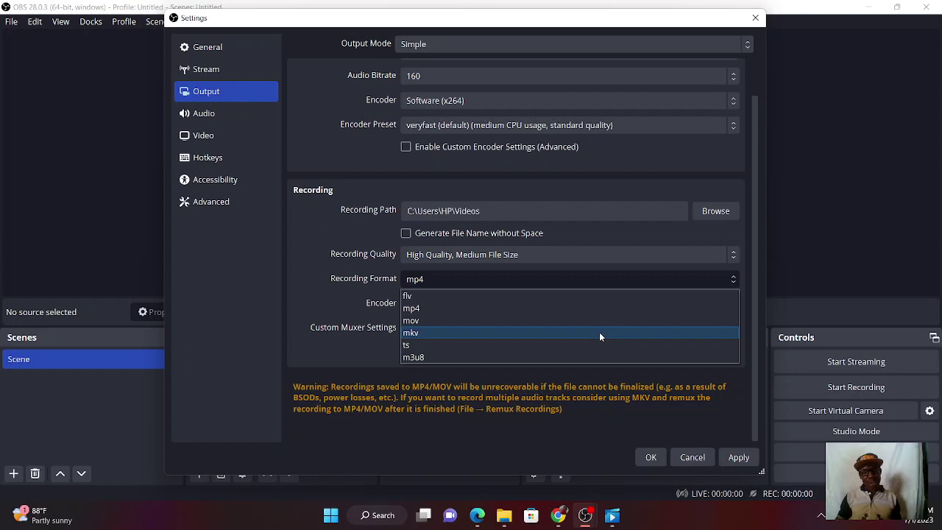
{"action": "left_click", "coordinate": [559, 282]}
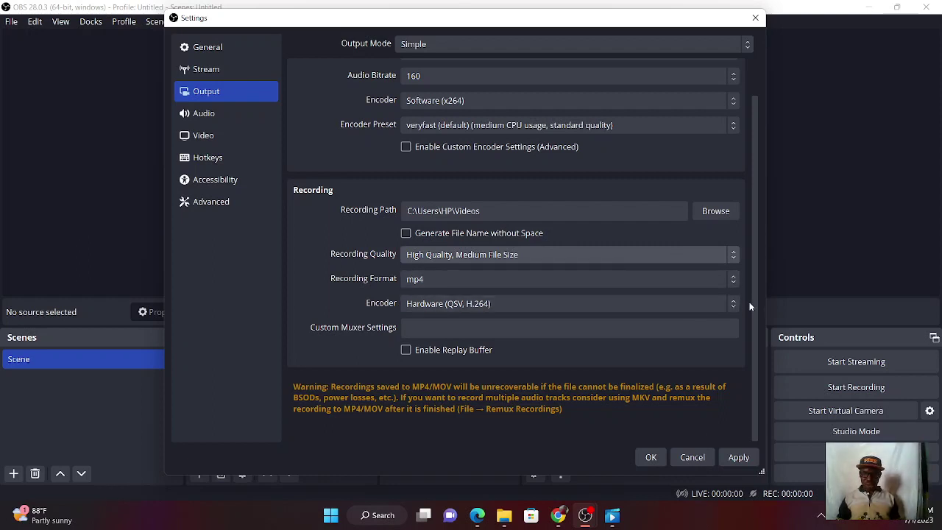
{"action": "left_click_drag", "start_coordinate": [752, 303], "coordinate": [750, 221]}
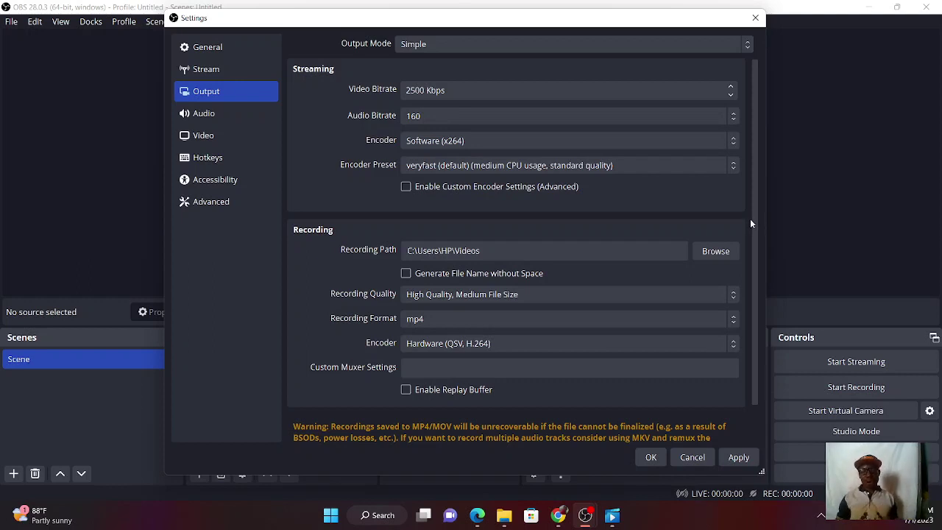
{"action": "left_click", "coordinate": [759, 18]}
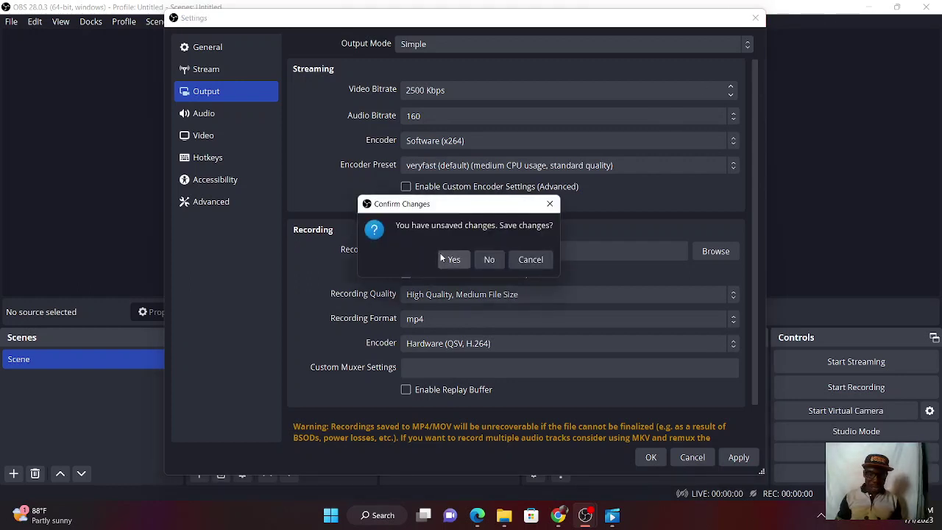
{"action": "left_click", "coordinate": [488, 260]}
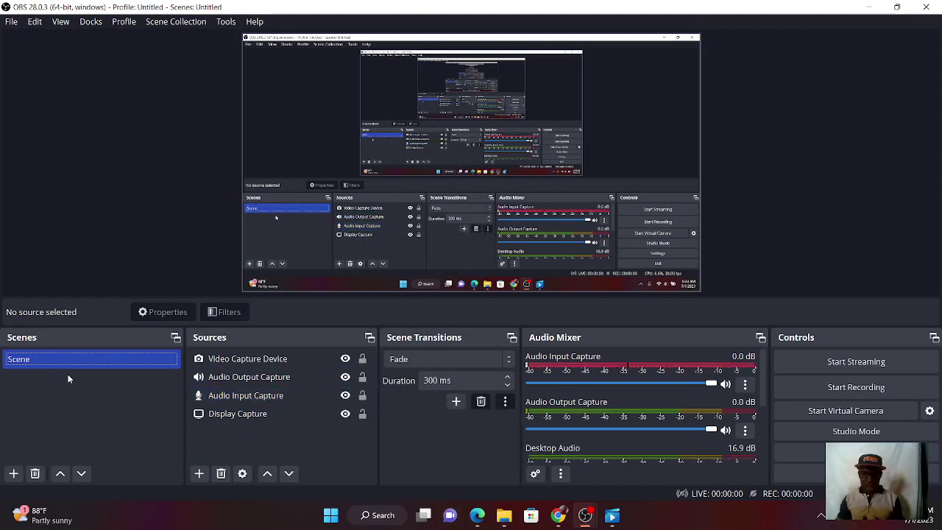
- Look over the Audio Input Capture source, the scene, and the available scene transitions, leaving the transition on Fade
{"action": "left_click", "coordinate": [293, 393]}
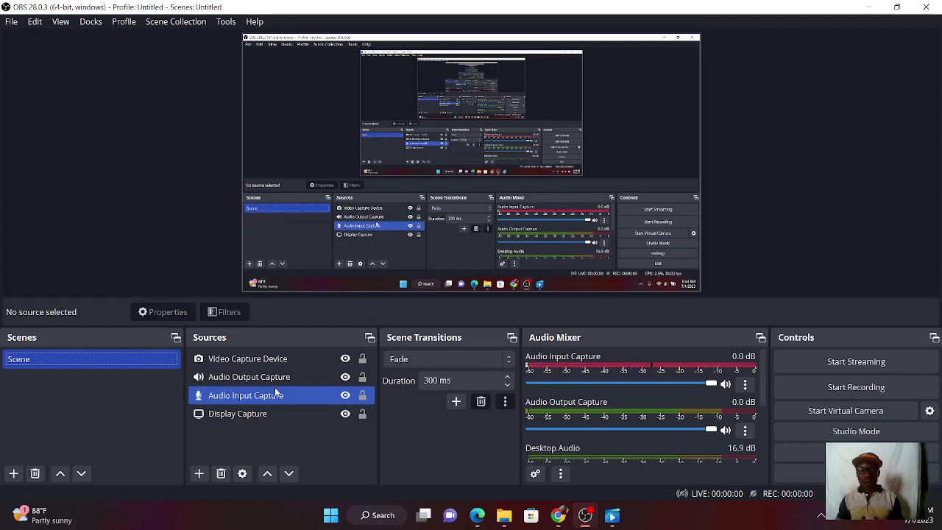
{"action": "left_click", "coordinate": [120, 358]}
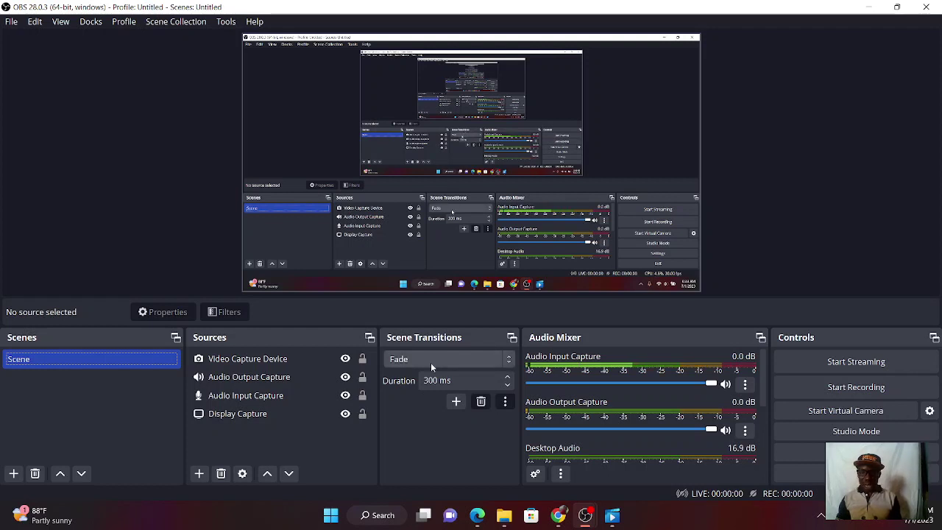
{"action": "left_click", "coordinate": [502, 360]}
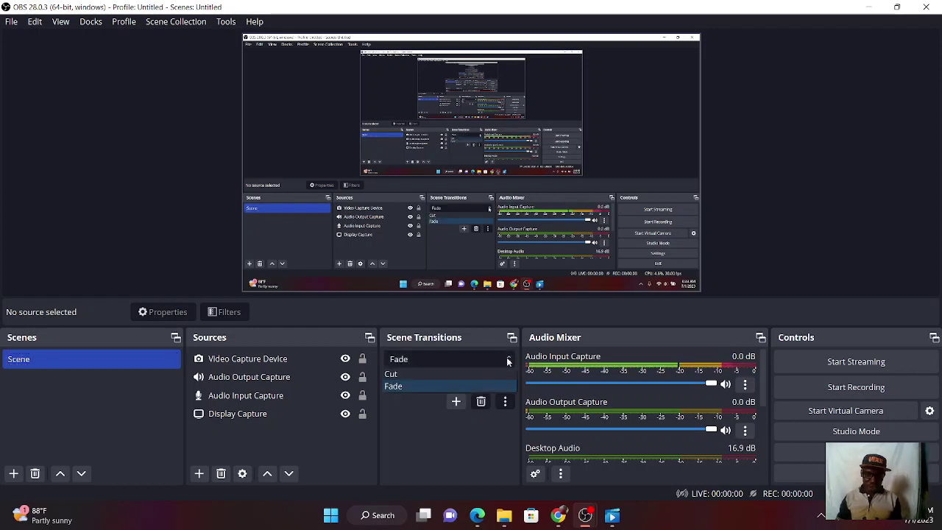
{"action": "left_click", "coordinate": [507, 361]}
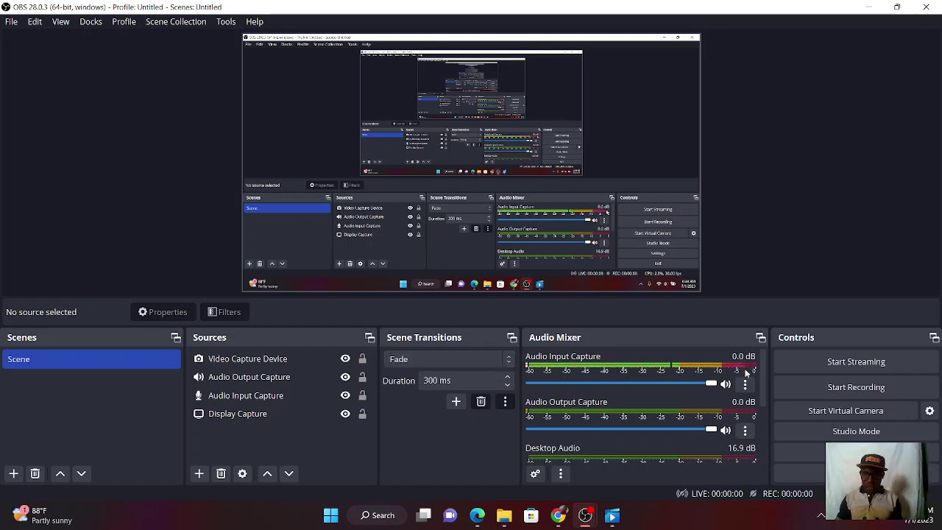
- Lower the Audio Input Capture volume to -4.8 dB and the Audio Output Capture volume to -7.6 dB
{"action": "left_click_drag", "start_coordinate": [710, 384], "coordinate": [638, 384]}
{"action": "left_click_drag", "start_coordinate": [711, 428], "coordinate": [660, 432]}
{"action": "left_click_drag", "start_coordinate": [638, 383], "coordinate": [674, 384]}
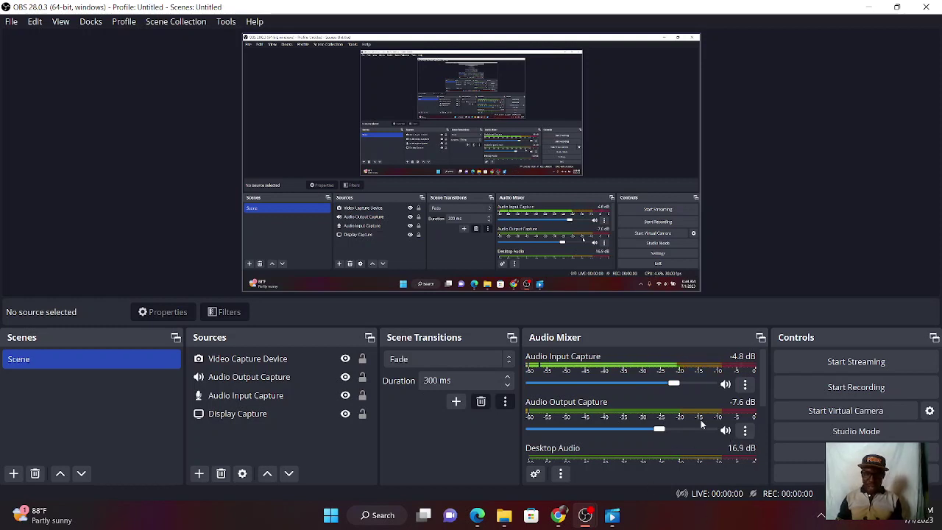
- Mute and unmute Desktop Audio, and view the options available for Audio Output Capture
{"action": "scroll", "coordinate": [740, 445], "scroll_direction": "down", "scroll_amount": 1}
{"action": "left_click", "coordinate": [726, 440]}
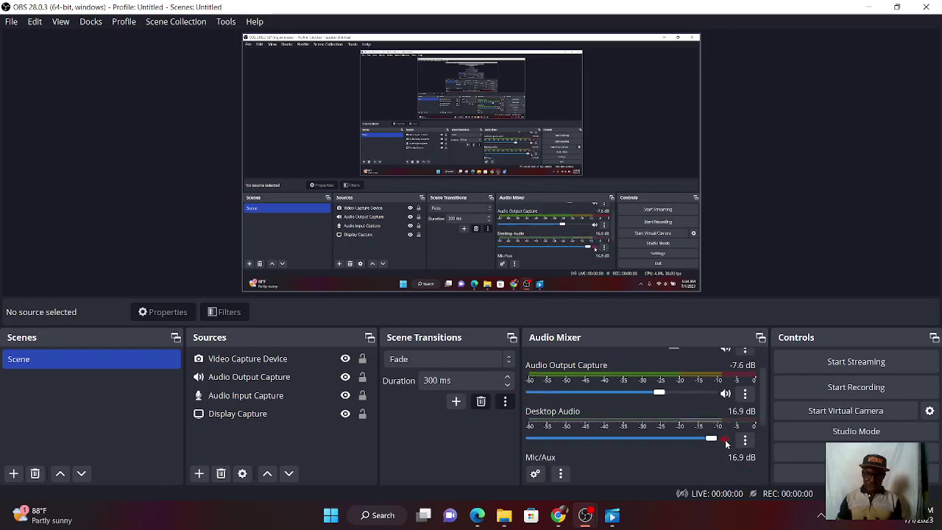
{"action": "left_click", "coordinate": [724, 439]}
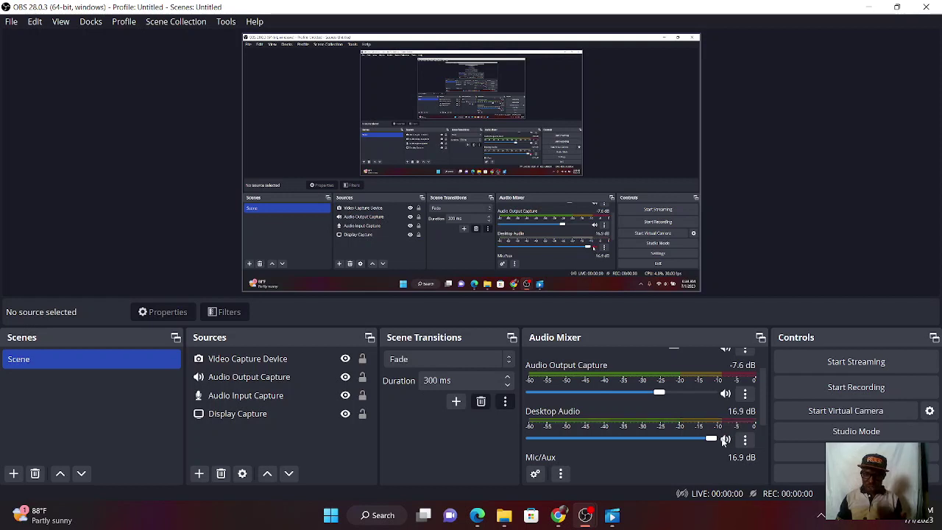
{"action": "left_click", "coordinate": [745, 394]}
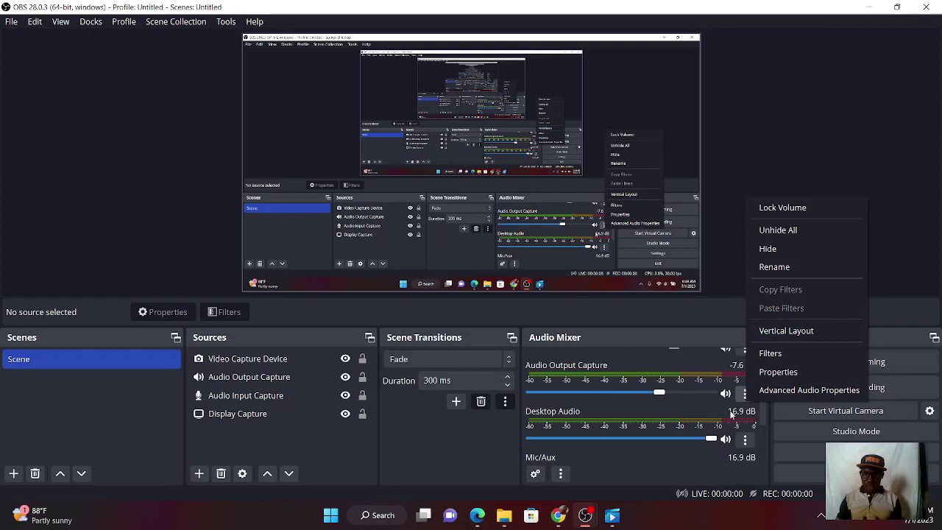
{"action": "left_click", "coordinate": [755, 468]}
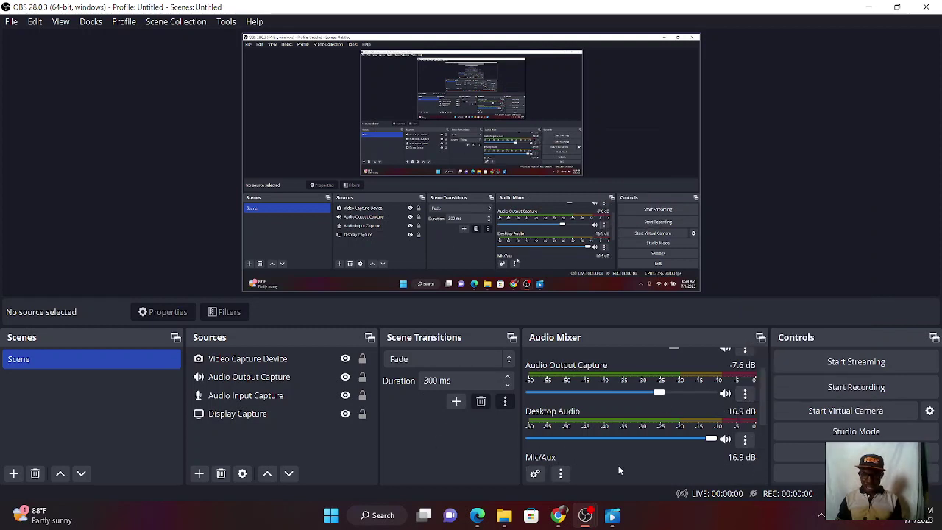
- Start a recording, try pausing it, and stop it
{"action": "left_click", "coordinate": [860, 390]}
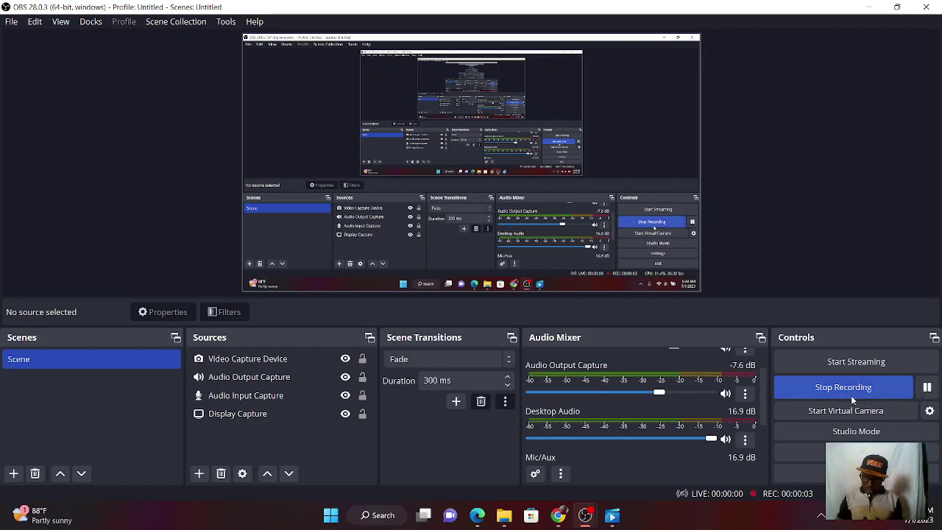
{"action": "left_click", "coordinate": [929, 389]}
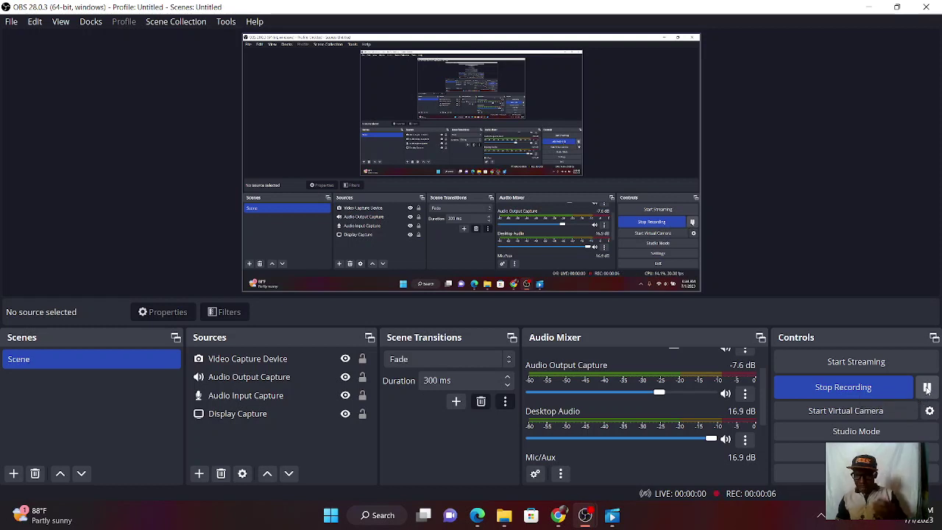
{"action": "left_click", "coordinate": [878, 395]}
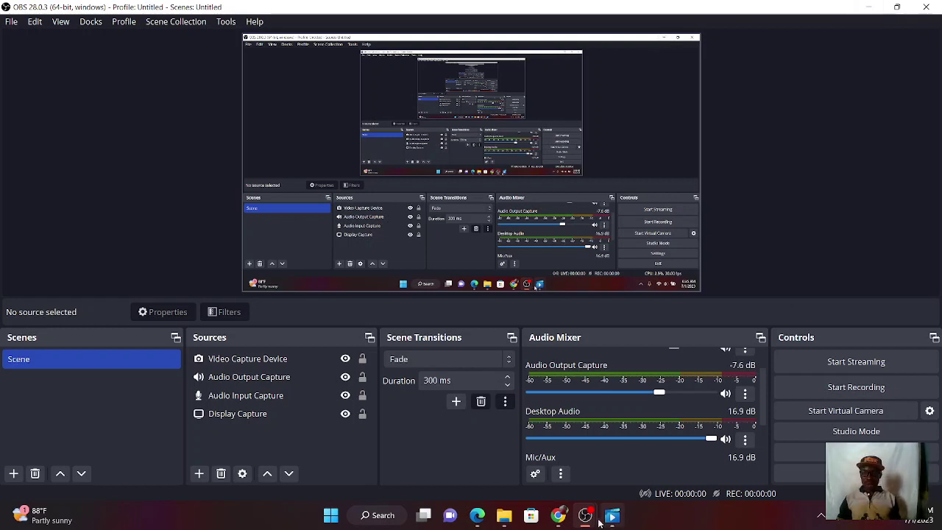
- Pause the recording in the other OBS window and move the webcam overlay to the canvas's lower-right corner
{"action": "mouse_move", "coordinate": [586, 517]}
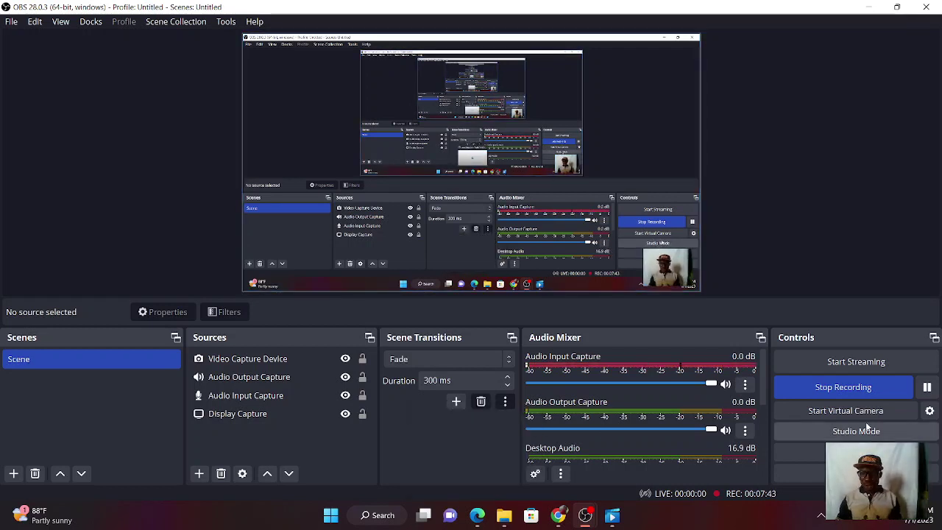
{"action": "left_click", "coordinate": [927, 387]}
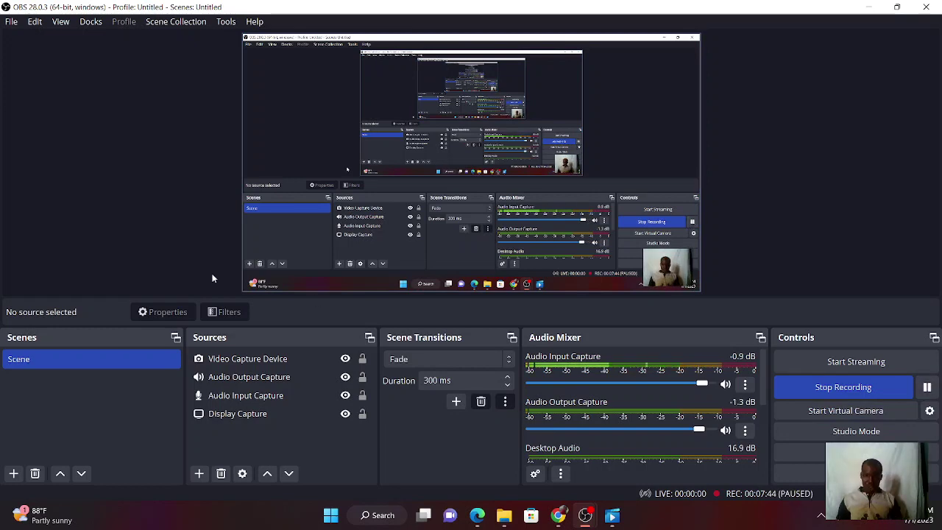
{"action": "mouse_move", "coordinate": [666, 269]}
{"action": "left_mouse_down"}
{"action": "mouse_move", "coordinate": [663, 246]}
{"action": "mouse_move", "coordinate": [582, 239]}
{"action": "mouse_move", "coordinate": [686, 310]}
{"action": "mouse_move", "coordinate": [700, 282]}
{"action": "mouse_move", "coordinate": [680, 281]}
{"action": "left_mouse_up"}
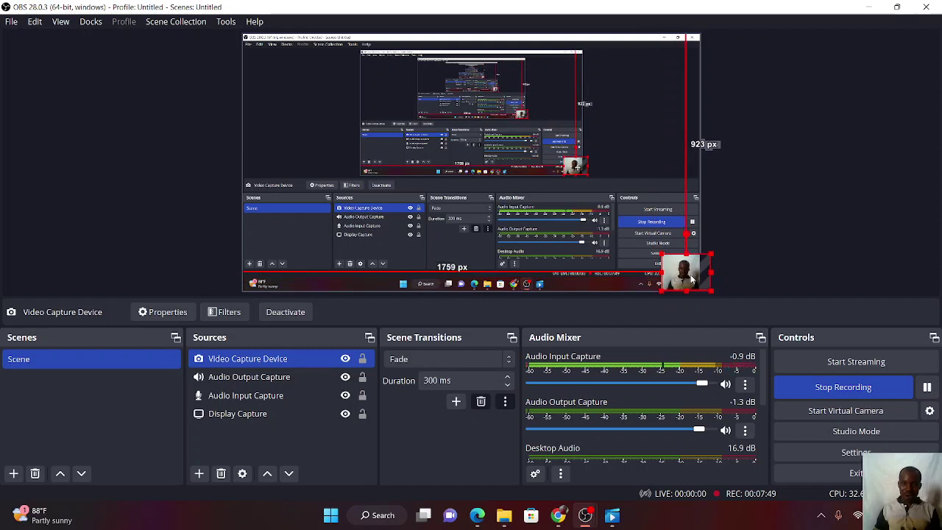
{"action": "left_click", "coordinate": [765, 255]}
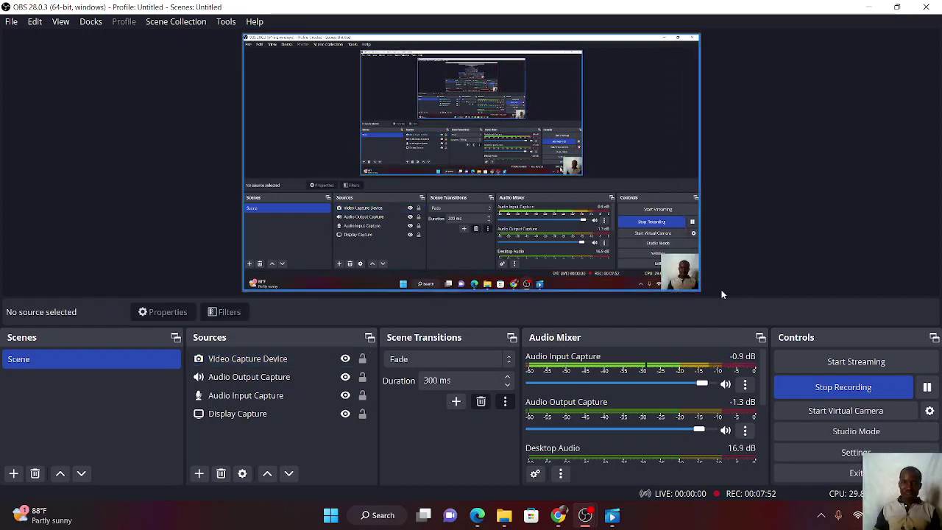
- Go through the source list, selecting the Display Capture and Audio Input Capture sources in turn
{"action": "left_click", "coordinate": [220, 417]}
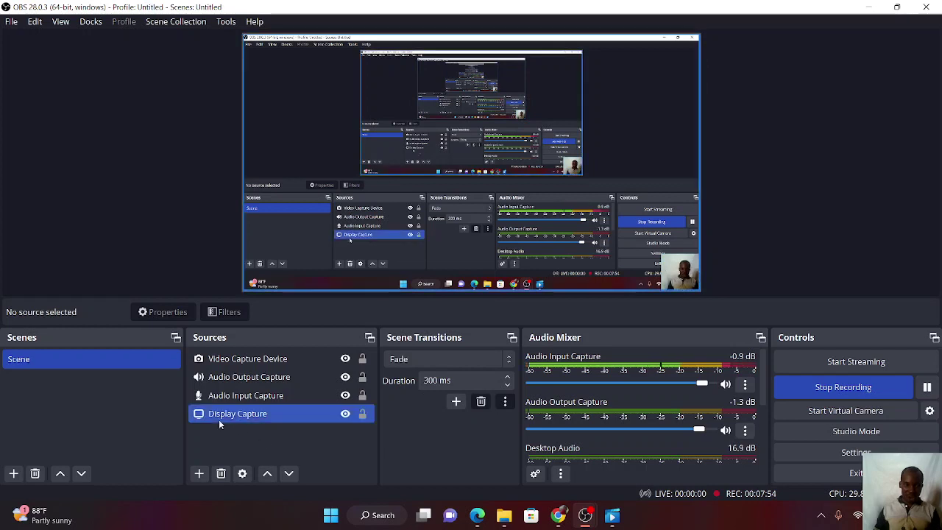
{"action": "left_click", "coordinate": [230, 400]}
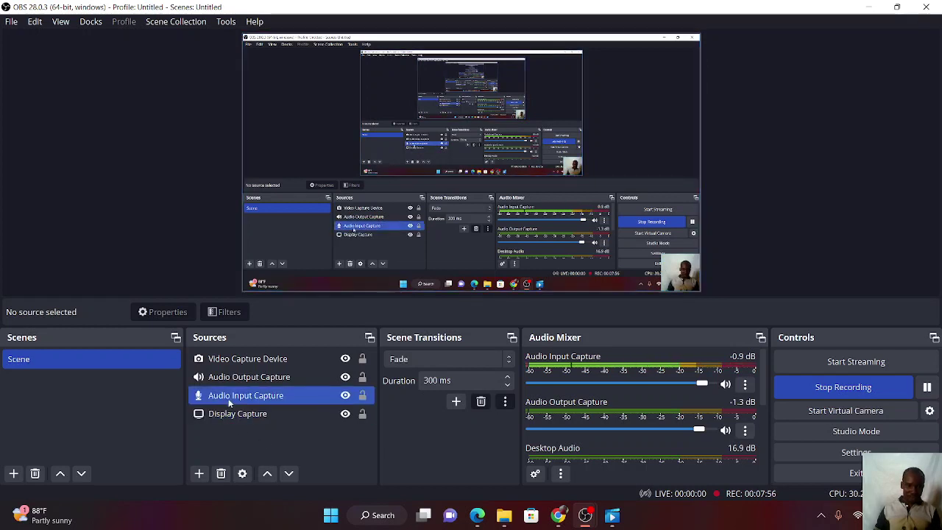
{"action": "key", "text": "Up"}
{"action": "key", "text": "Up"}
{"action": "key", "text": "Down"}
{"action": "key", "text": "Down"}
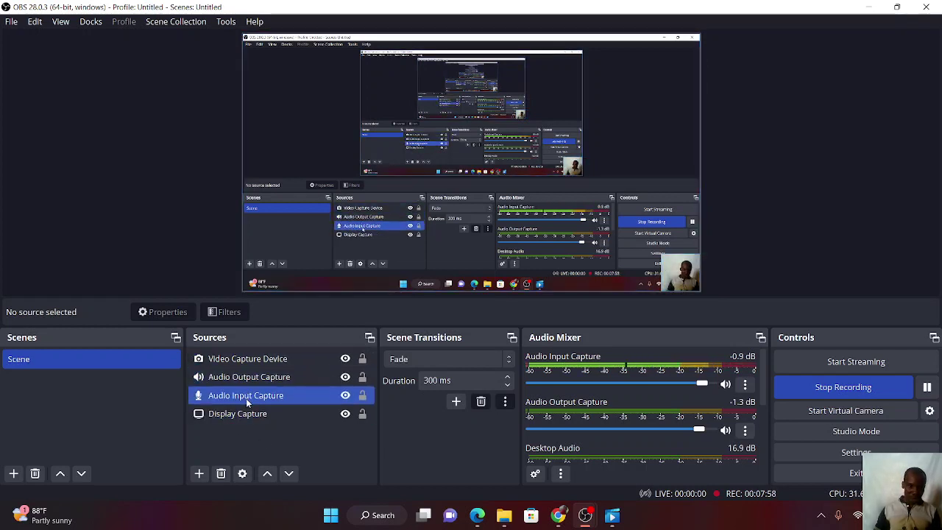
{"action": "left_click", "coordinate": [249, 417]}
{"action": "left_click", "coordinate": [246, 398]}
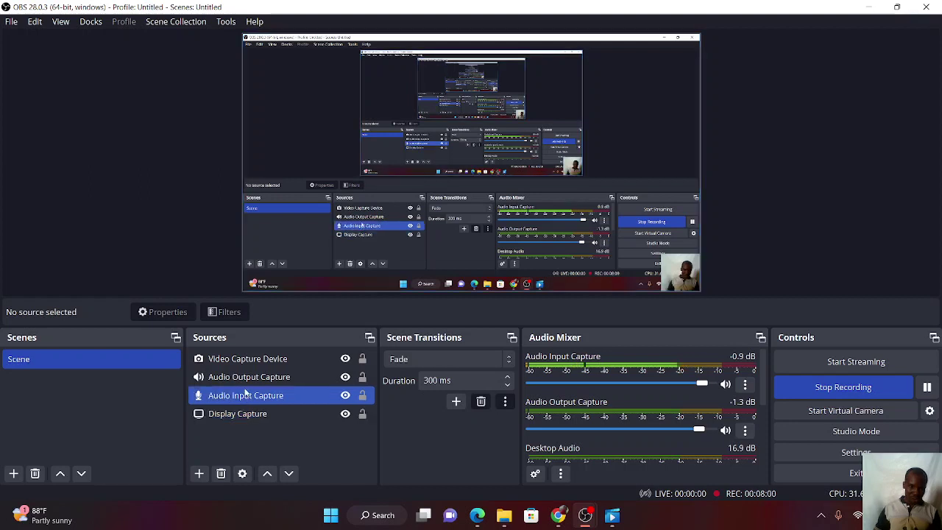
- Try to move the Video Capture Device overlay to the canvas's upper-left corner, and pause the recording
{"action": "left_click", "coordinate": [247, 359]}
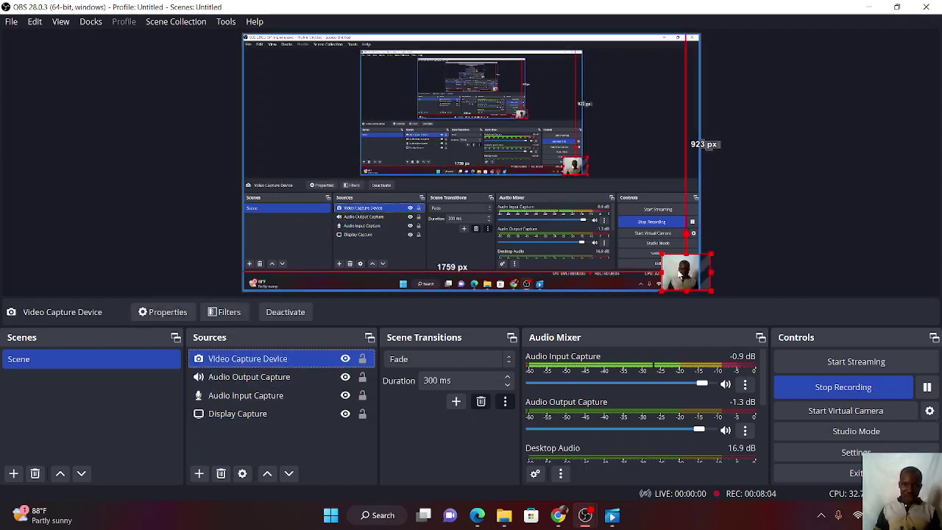
{"action": "left_click_drag", "start_coordinate": [679, 274], "coordinate": [259, 45]}
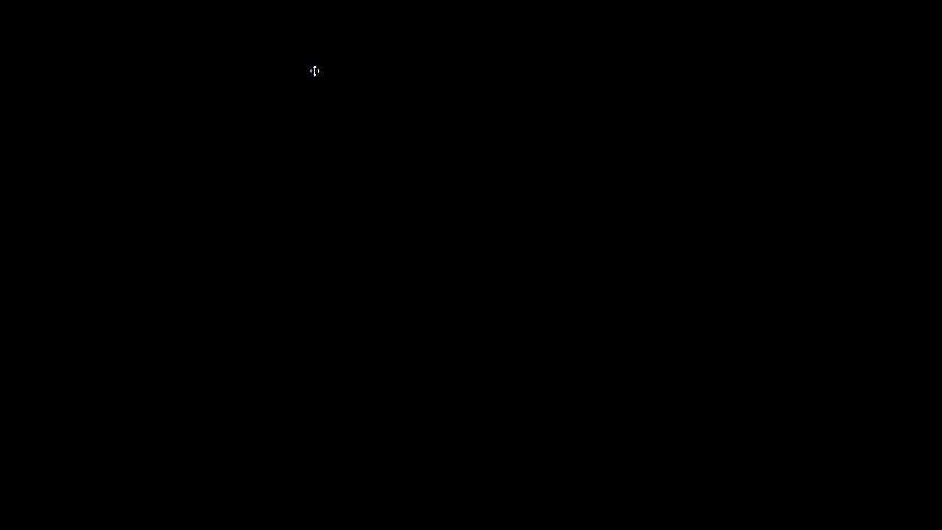
{"action": "left_click", "coordinate": [314, 67]}
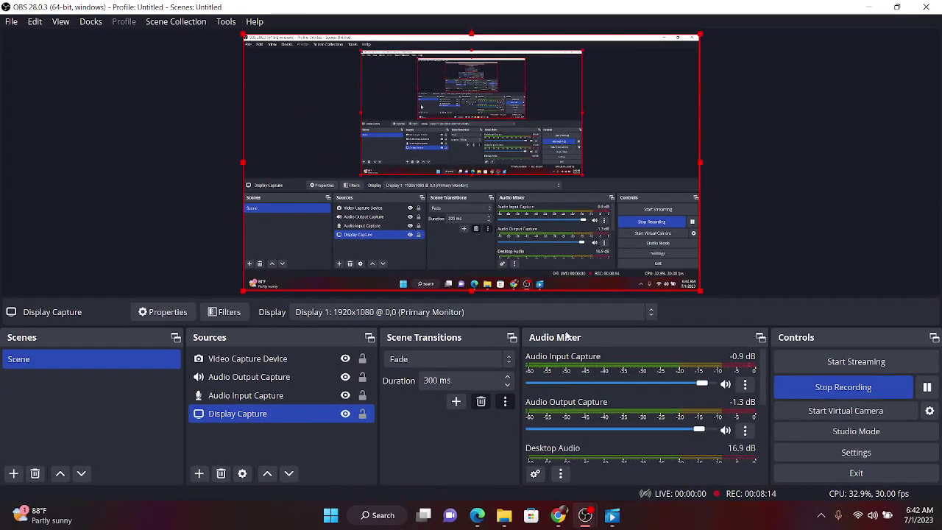
{"action": "left_click", "coordinate": [929, 390]}
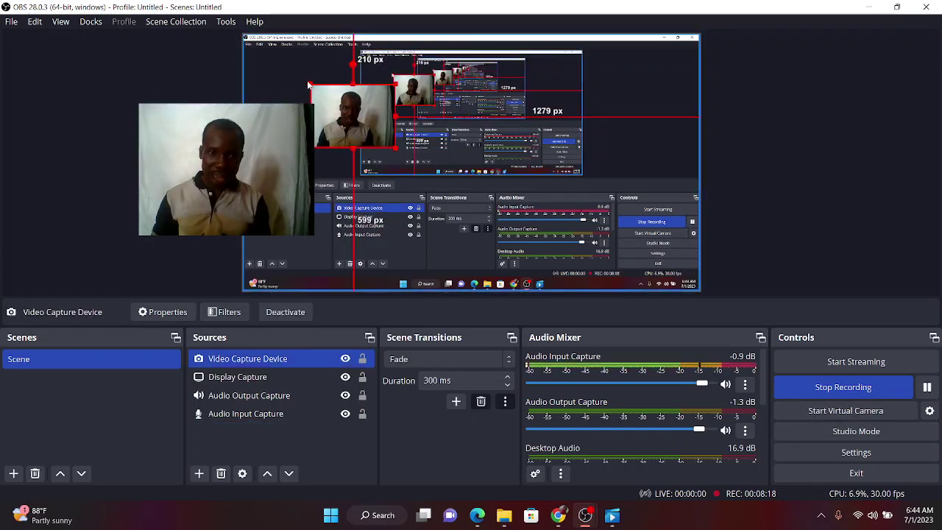
- Shrink the webcam overlay from its corners and move it to the canvas's left edge near the top
{"action": "left_click", "coordinate": [316, 94]}
{"action": "left_click", "coordinate": [319, 102]}
{"action": "left_click_drag", "start_coordinate": [312, 86], "coordinate": [338, 106]}
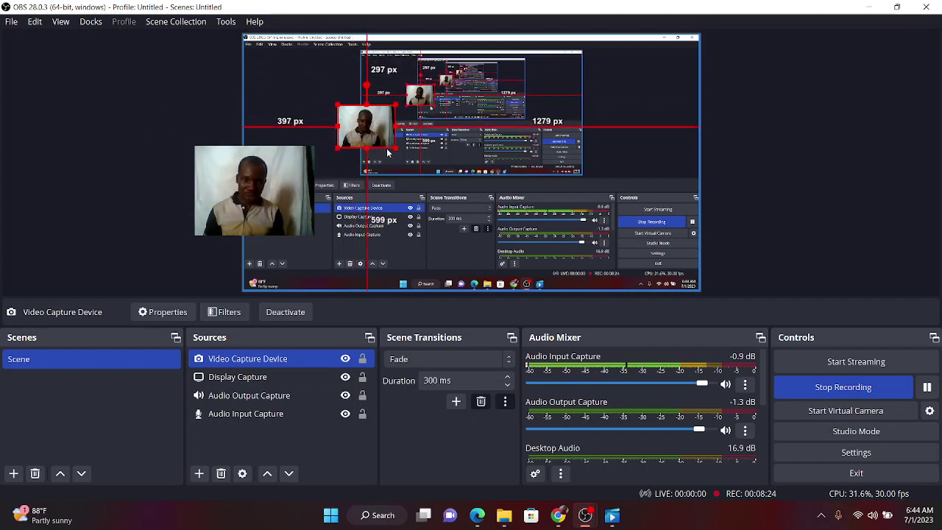
{"action": "left_click_drag", "start_coordinate": [395, 148], "coordinate": [258, 74]}
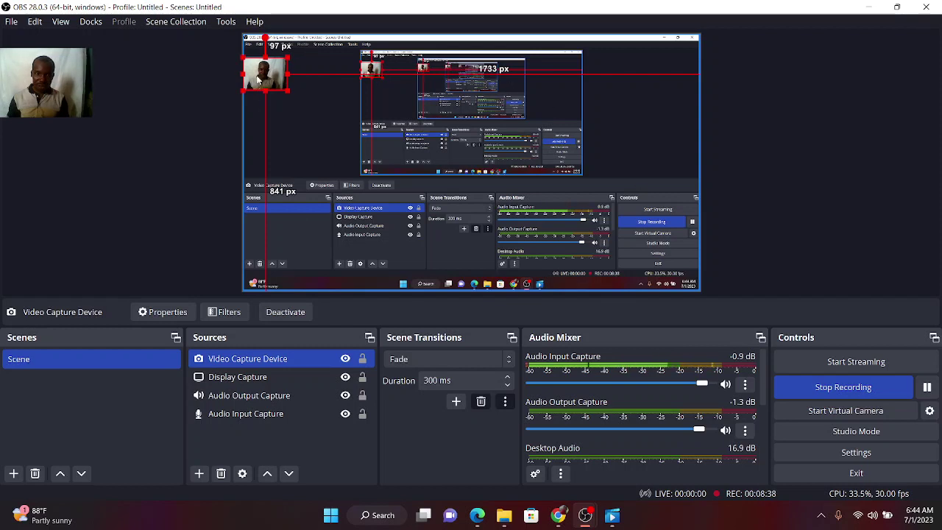
- Move the webcam overlay to the canvas's lower-right corner, select the display capture, and pause the recording
{"action": "left_click_drag", "start_coordinate": [246, 75], "coordinate": [649, 277]}
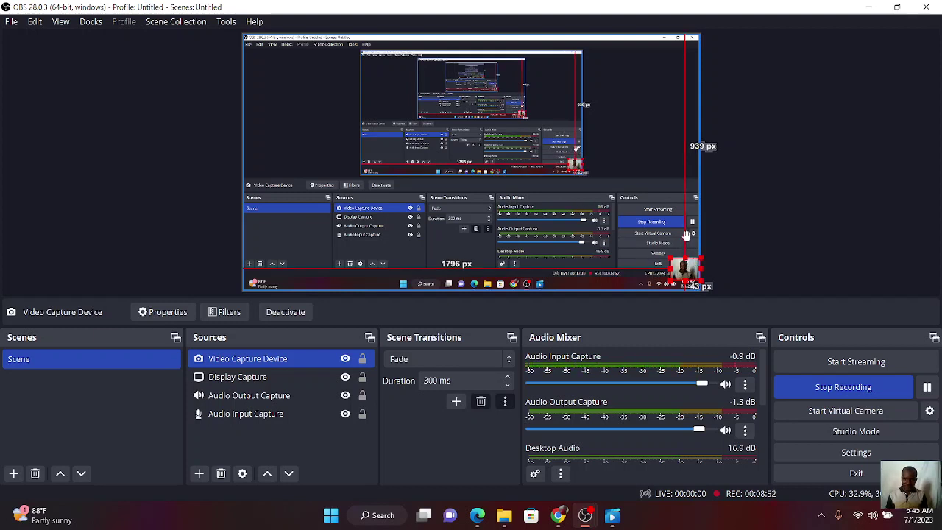
{"action": "left_click", "coordinate": [315, 126]}
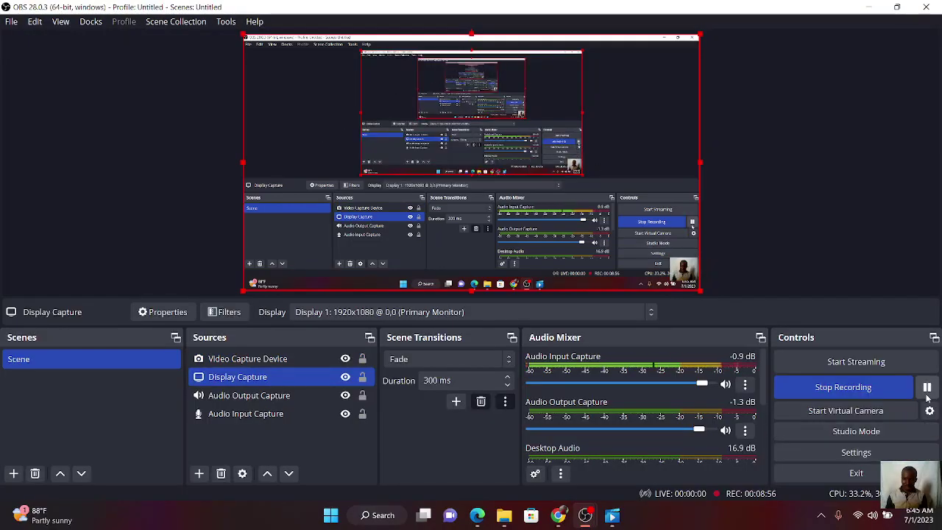
{"action": "left_click", "coordinate": [928, 388]}
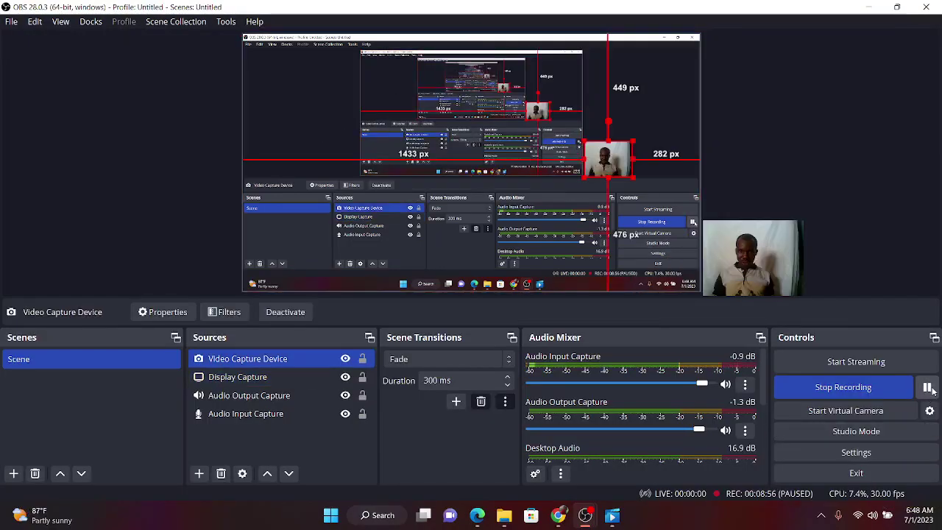
- Resume the recording, then nudge the webcam overlay slightly up and to the left on the canvas and deselect it
{"action": "left_click", "coordinate": [930, 389]}
{"action": "mouse_move", "coordinate": [608, 165]}
{"action": "left_mouse_down"}
{"action": "mouse_move", "coordinate": [586, 168]}
{"action": "mouse_move", "coordinate": [628, 148]}
{"action": "mouse_move", "coordinate": [615, 139]}
{"action": "mouse_move", "coordinate": [607, 161]}
{"action": "left_mouse_up"}
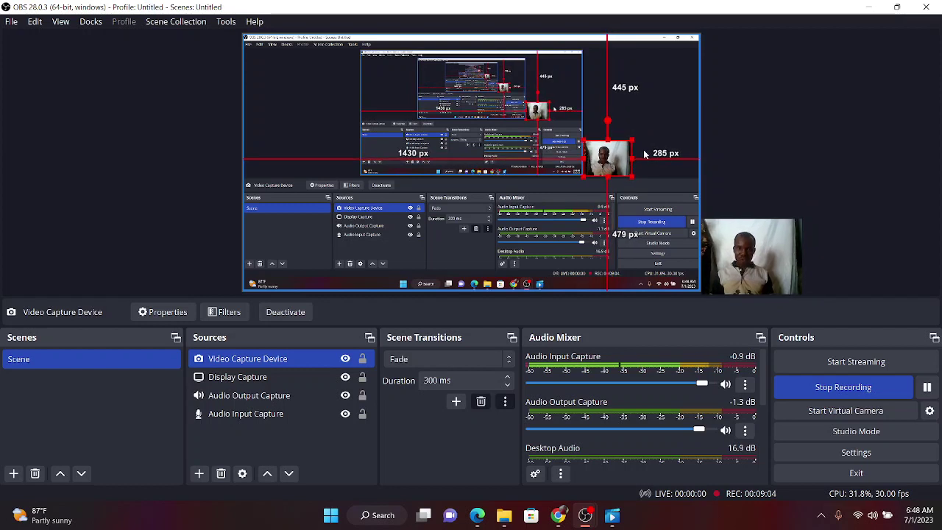
{"action": "left_click", "coordinate": [752, 140]}
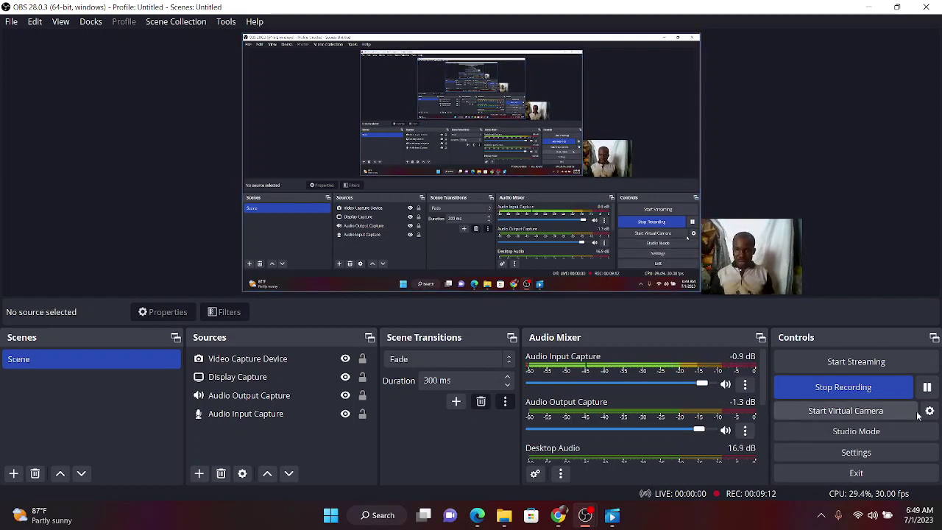
{"action": "left_click", "coordinate": [927, 388]}
{"action": "left_click", "coordinate": [926, 388]}
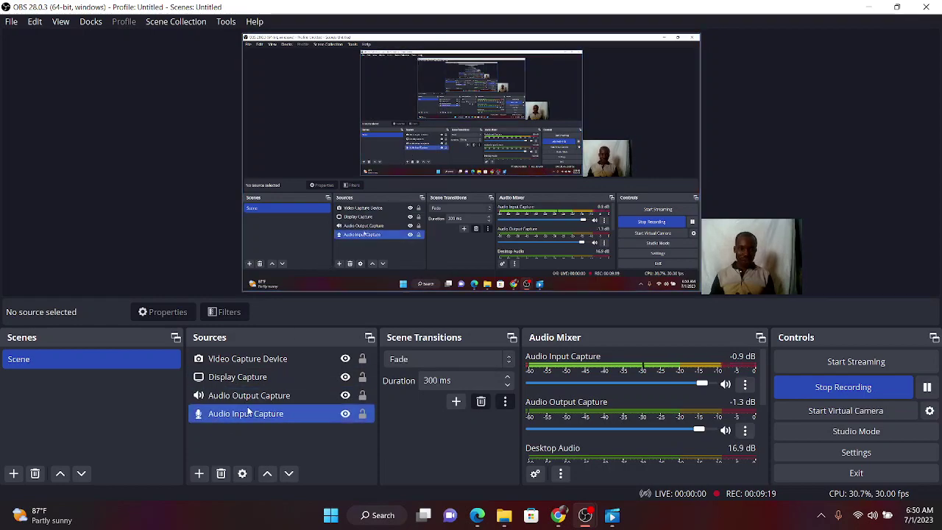
- Select the Display Capture source and shrink it to a small picture along the canvas's upper edge
{"action": "left_click", "coordinate": [245, 383]}
{"action": "left_click", "coordinate": [245, 385]}
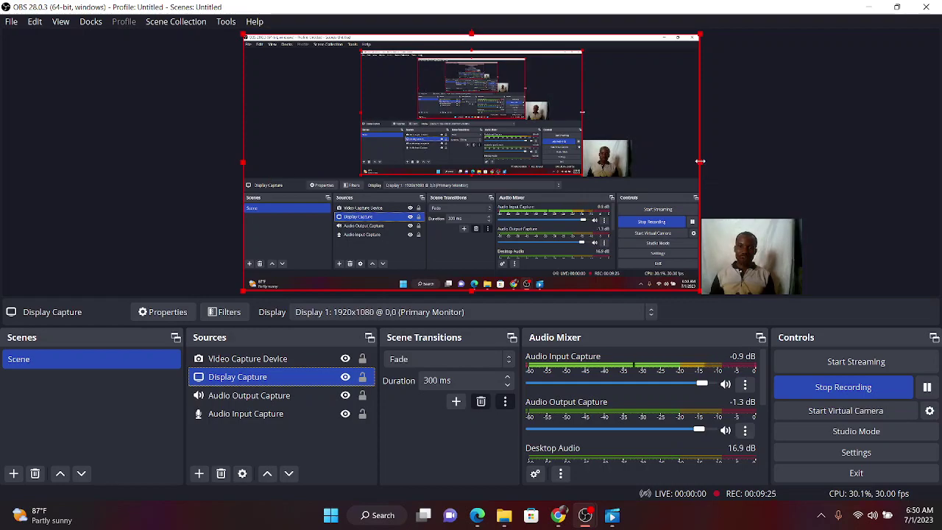
{"action": "left_click_drag", "start_coordinate": [700, 161], "coordinate": [380, 191]}
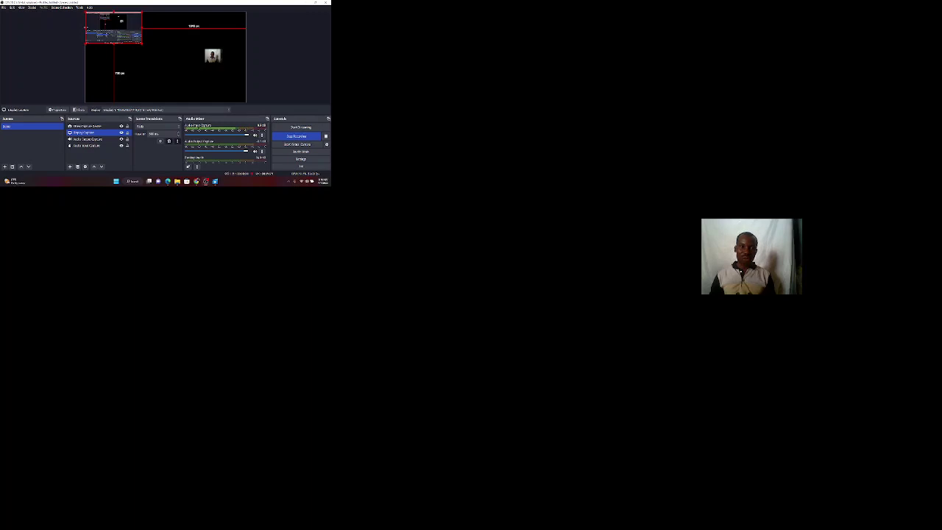
{"action": "left_click_drag", "start_coordinate": [85, 44], "coordinate": [222, 15]}
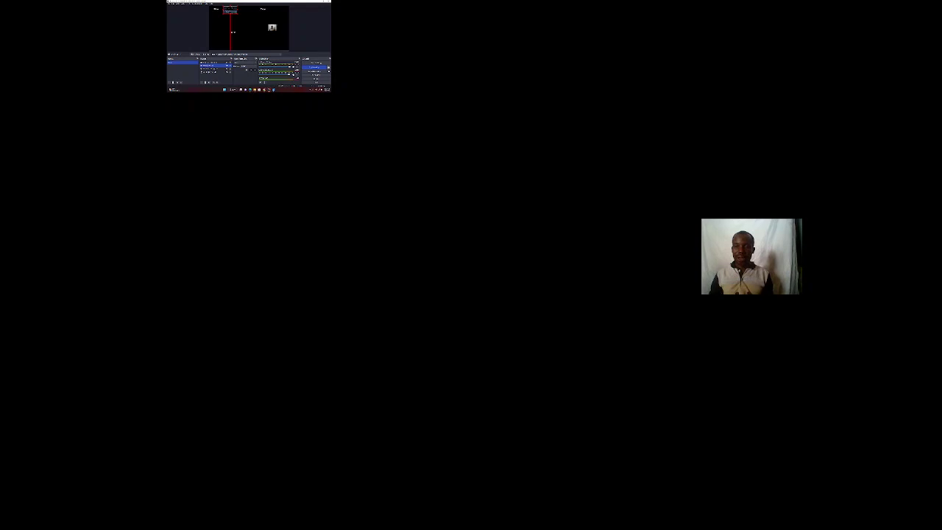
- Enlarge the Display Capture back until it fills the canvas, and deselect it
{"action": "left_click_drag", "start_coordinate": [237, 14], "coordinate": [135, 60]}
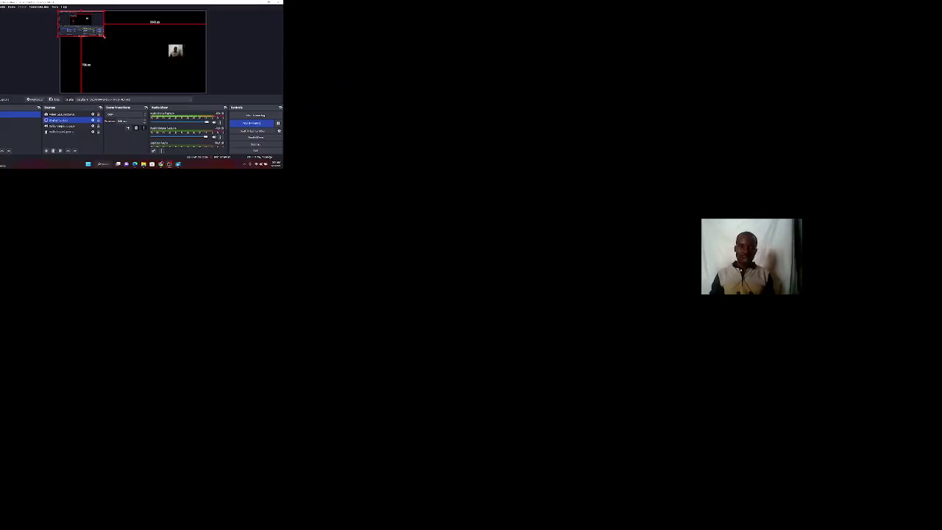
{"action": "left_click_drag", "start_coordinate": [104, 36], "coordinate": [678, 275]}
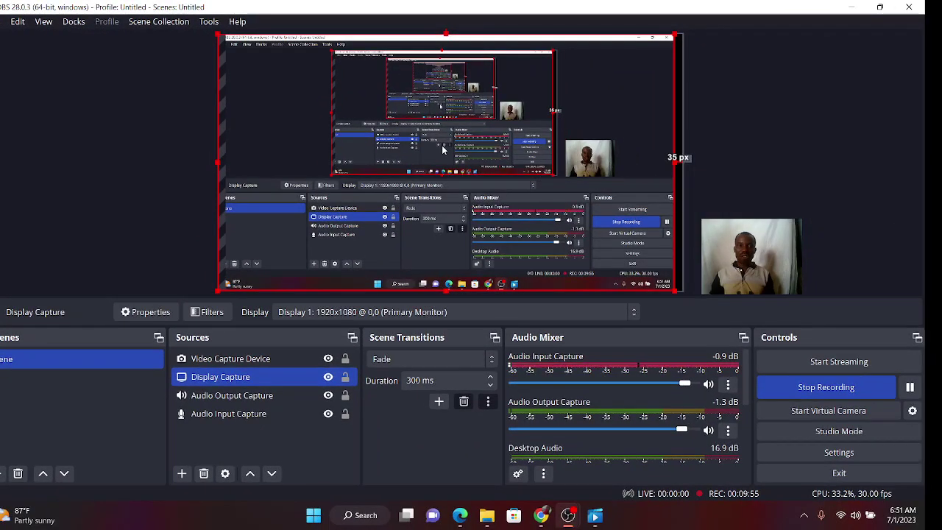
{"action": "left_click", "coordinate": [770, 170]}
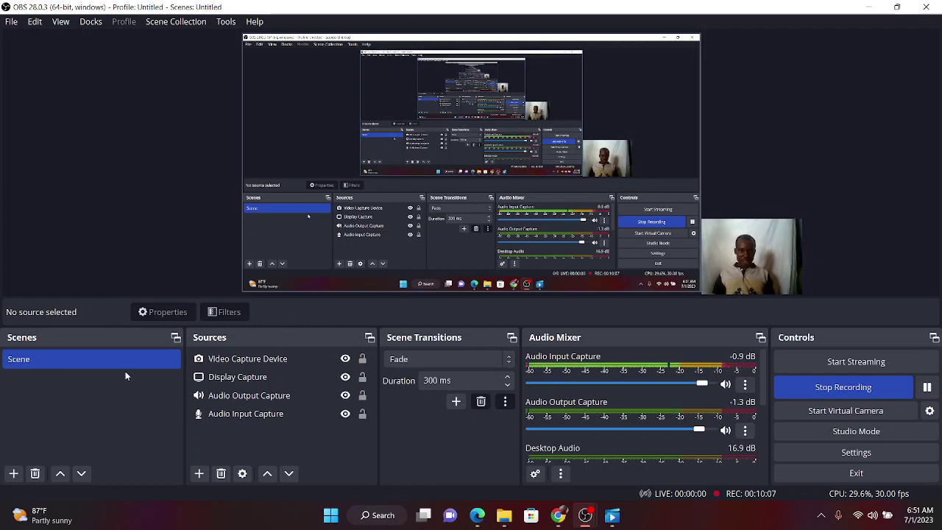
- Duplicate the current scene with the name "ceiven" and switch to the new scene
{"action": "right_click", "coordinate": [34, 359]}
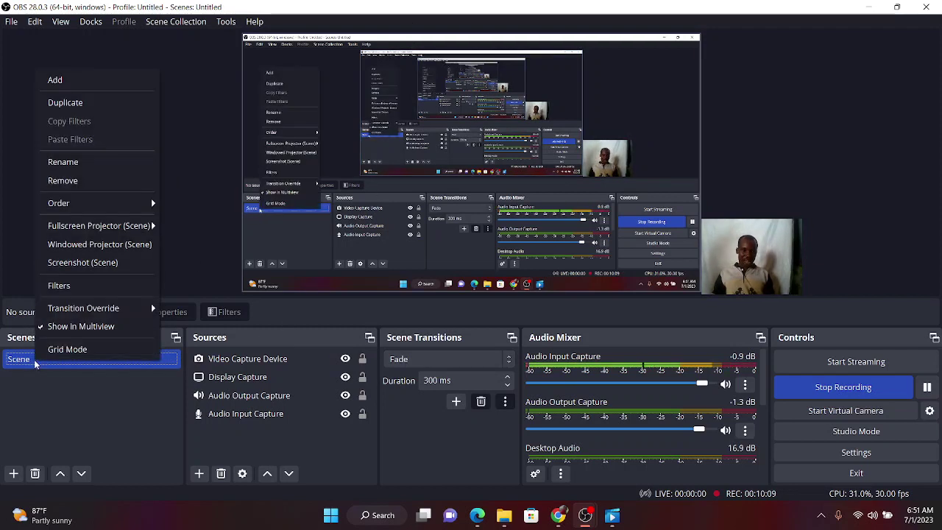
{"action": "left_click", "coordinate": [64, 103]}
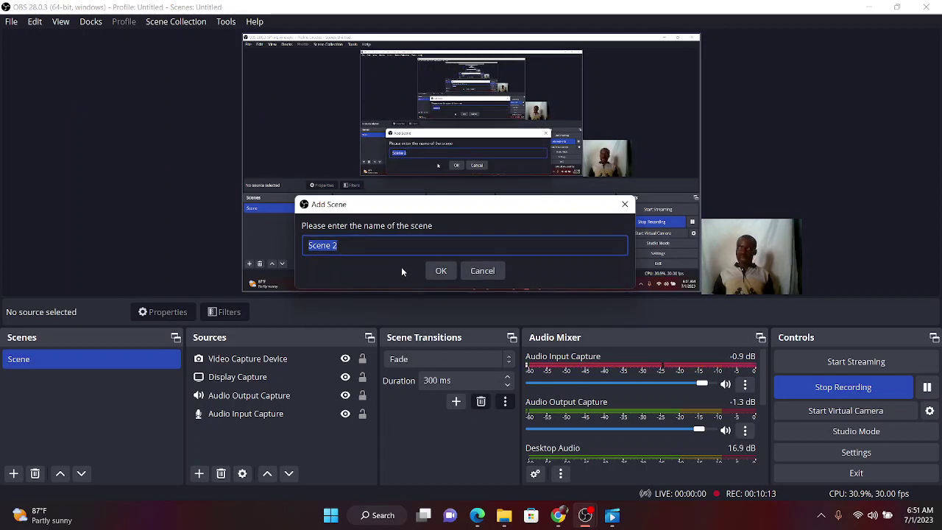
{"action": "type", "text": "c"}
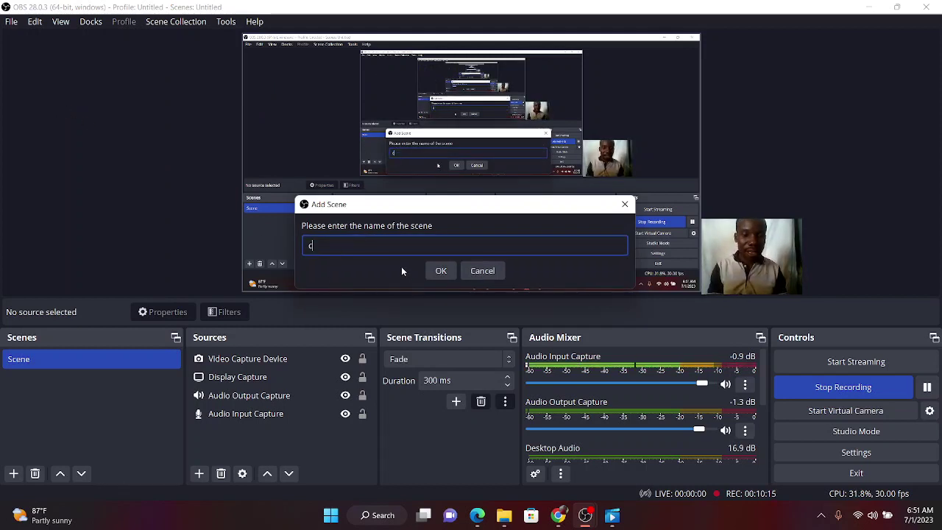
{"action": "type", "text": "elven"}
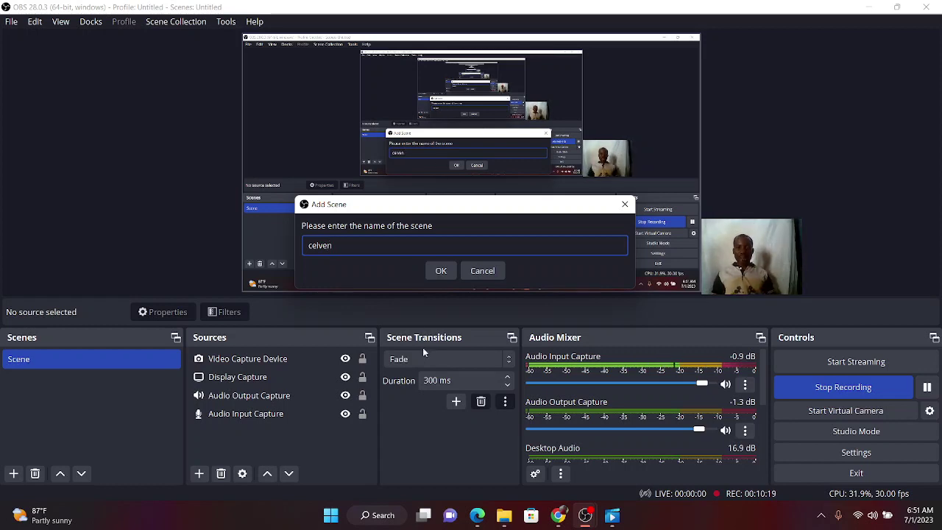
{"action": "left_click", "coordinate": [445, 268]}
{"action": "double_click", "coordinate": [21, 377]}
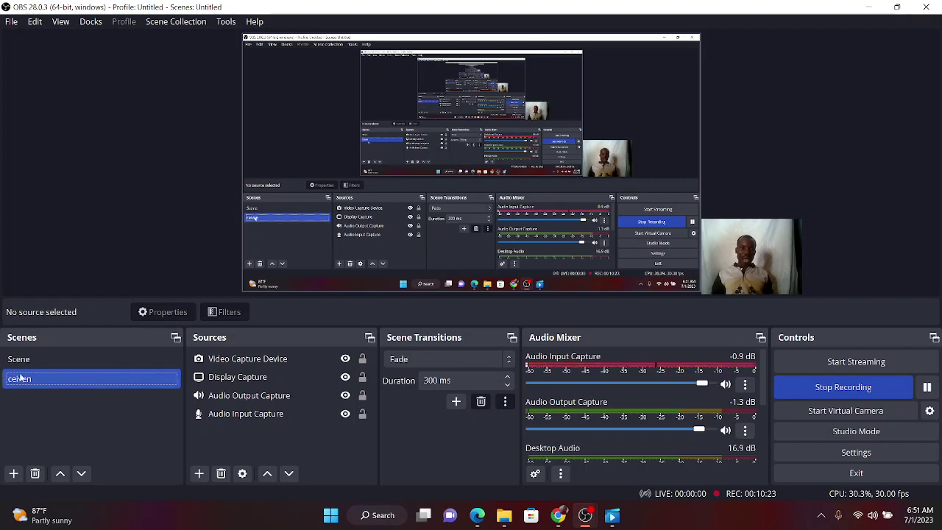
- Compare the original scene with the ceiven scene, keep ceiven selected, and pause the recording
{"action": "left_click", "coordinate": [26, 362]}
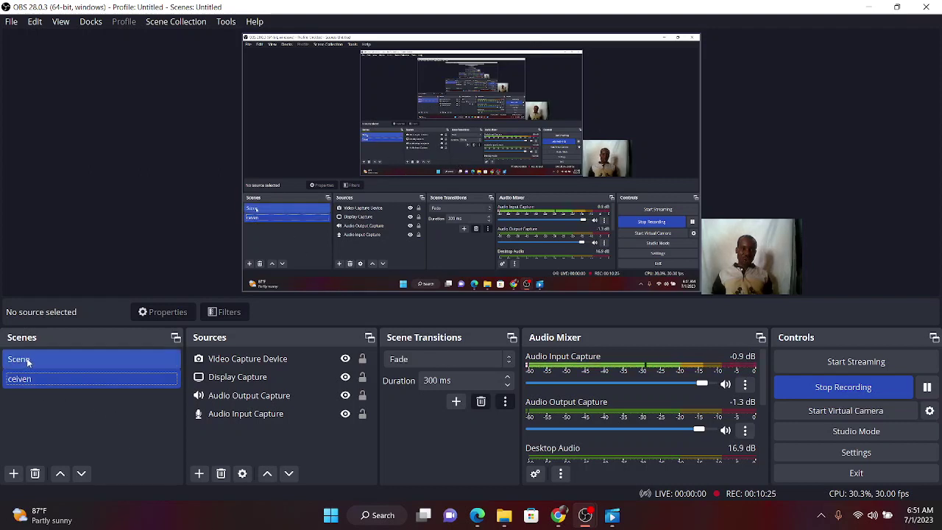
{"action": "left_click", "coordinate": [23, 383]}
{"action": "left_click", "coordinate": [24, 382]}
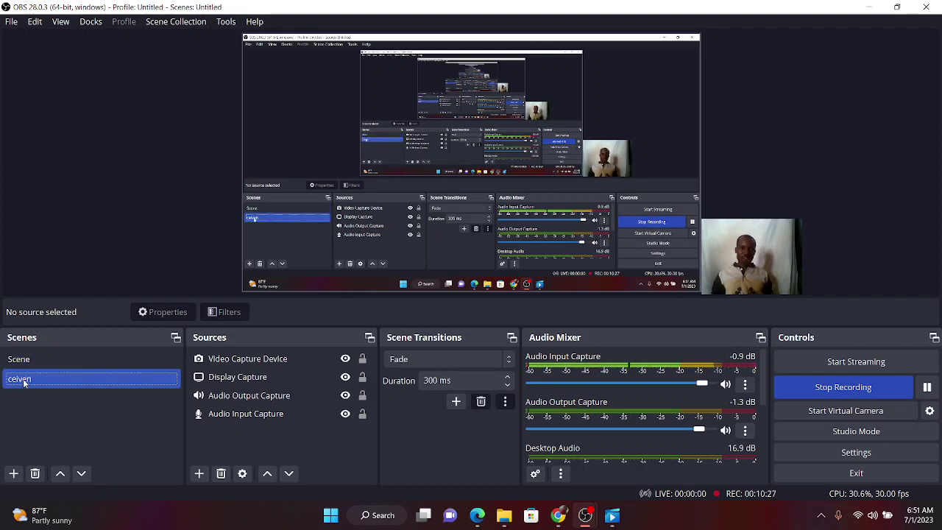
{"action": "left_click", "coordinate": [928, 390]}
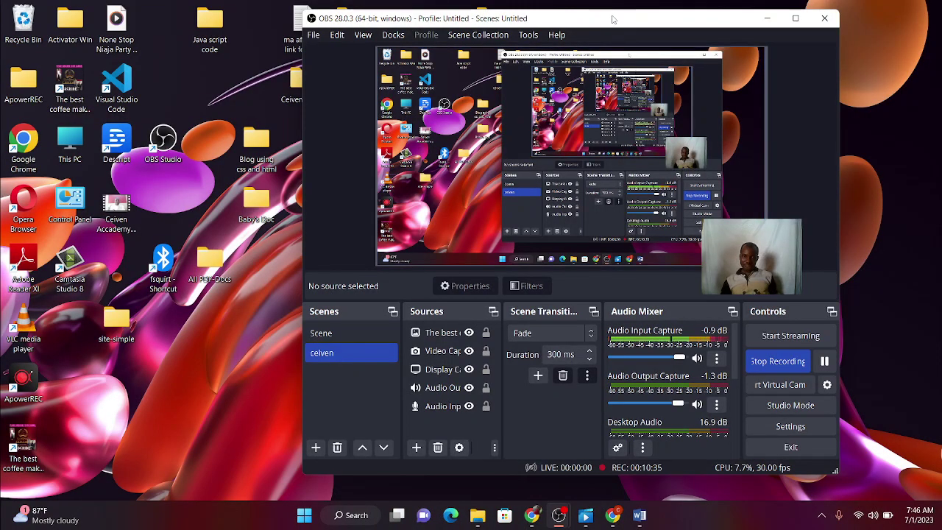
- Move the OBS window aside, add the desktop image "The best coffee mak..." as a source, and maximize the window again
{"action": "left_click_drag", "start_coordinate": [613, 18], "coordinate": [717, 13]}
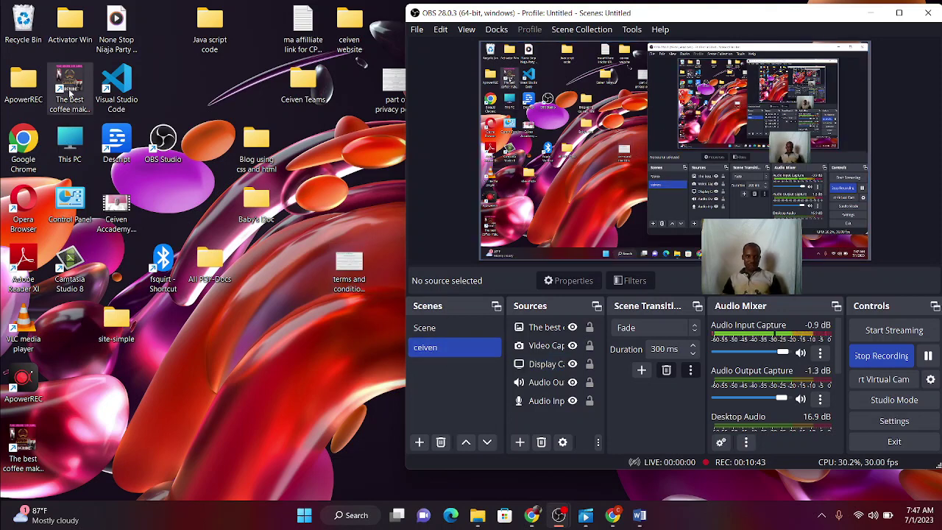
{"action": "left_click_drag", "start_coordinate": [71, 87], "coordinate": [659, 73]}
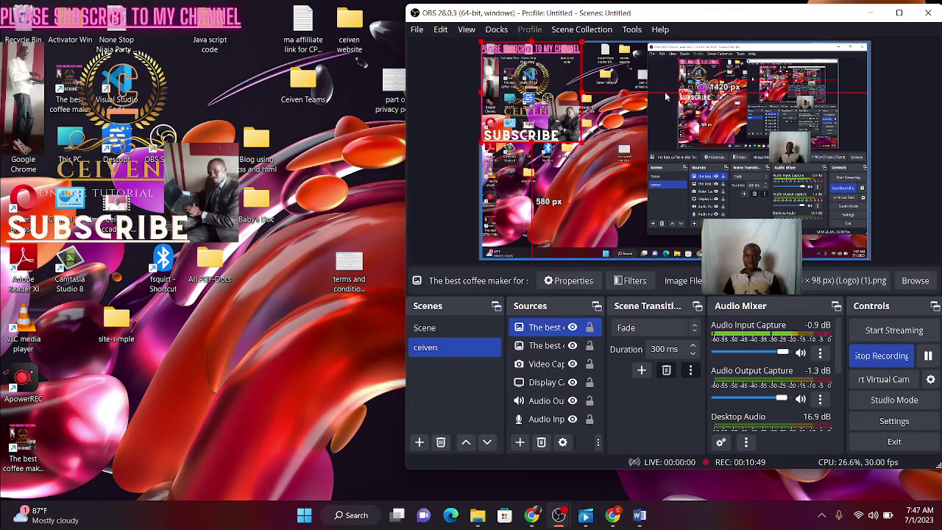
{"action": "left_click", "coordinate": [899, 13]}
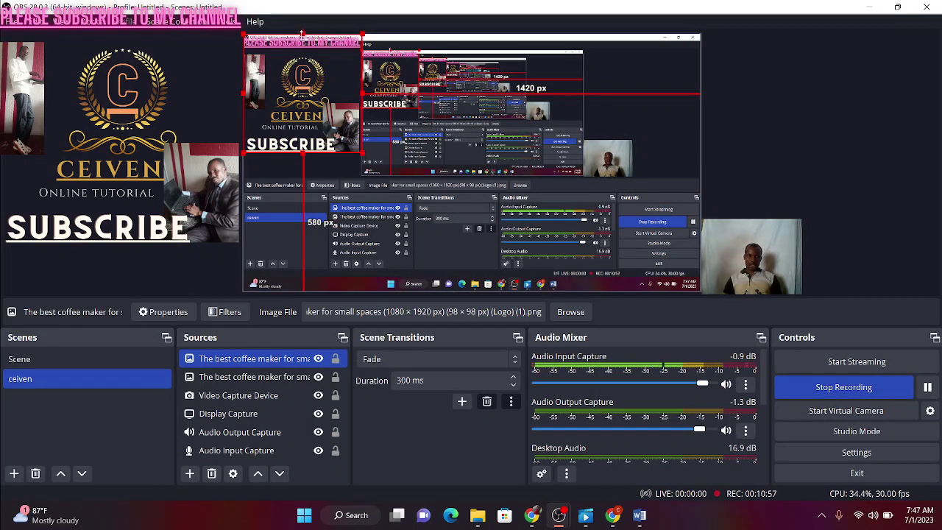
- Resize the subscribe logo image and position it directly above the webcam overlay, then pause the recording
{"action": "left_click_drag", "start_coordinate": [302, 32], "coordinate": [293, 66]}
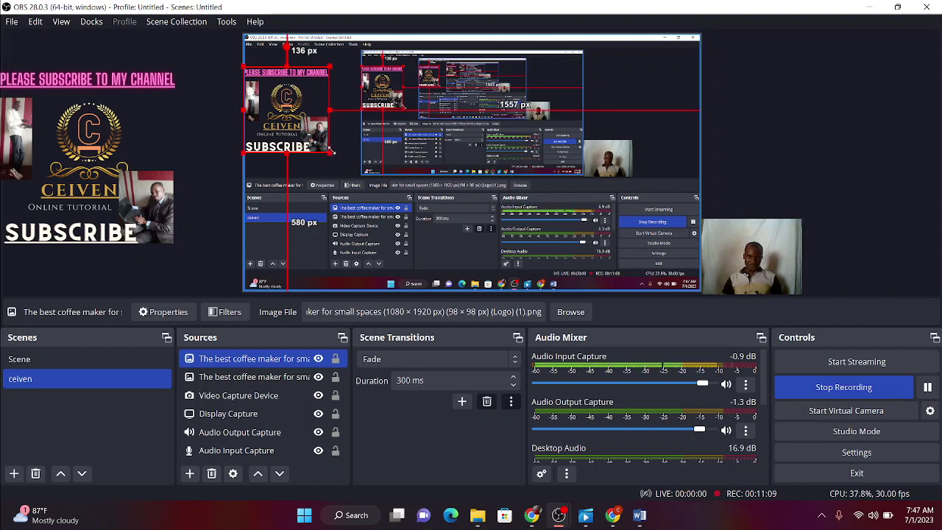
{"action": "left_click_drag", "start_coordinate": [331, 151], "coordinate": [292, 89]}
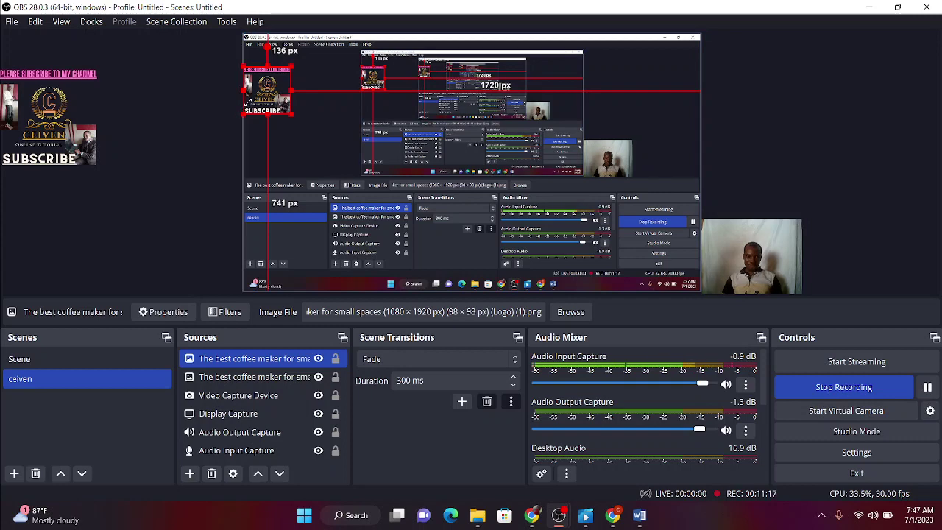
{"action": "left_click_drag", "start_coordinate": [243, 112], "coordinate": [604, 111]}
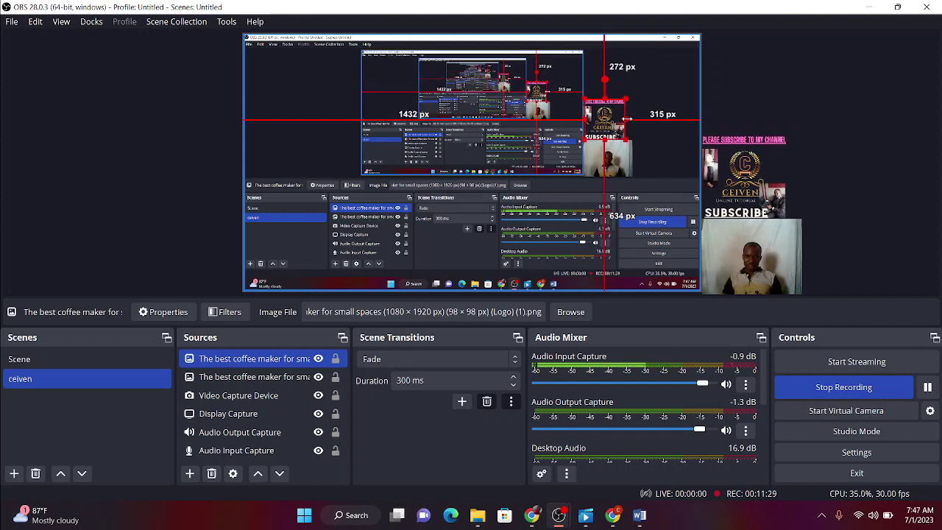
{"action": "left_click_drag", "start_coordinate": [626, 118], "coordinate": [619, 94]}
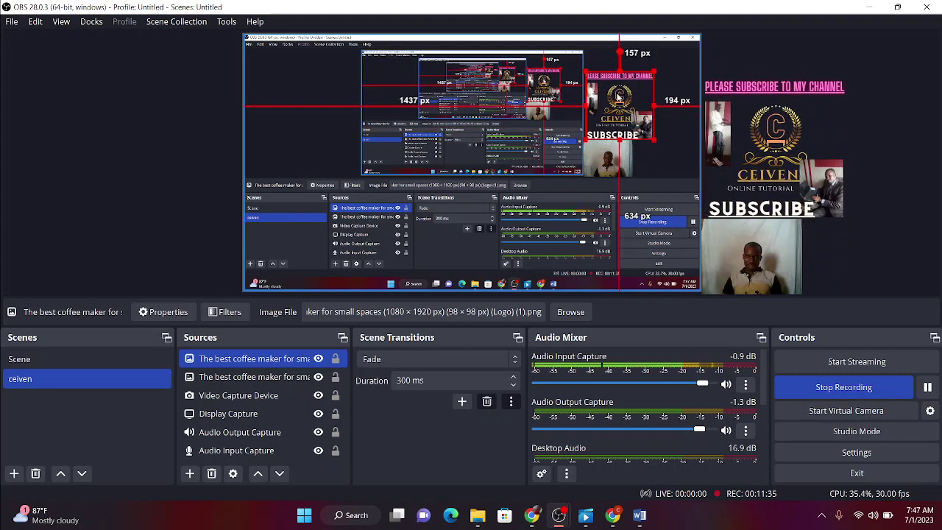
{"action": "left_click", "coordinate": [226, 83]}
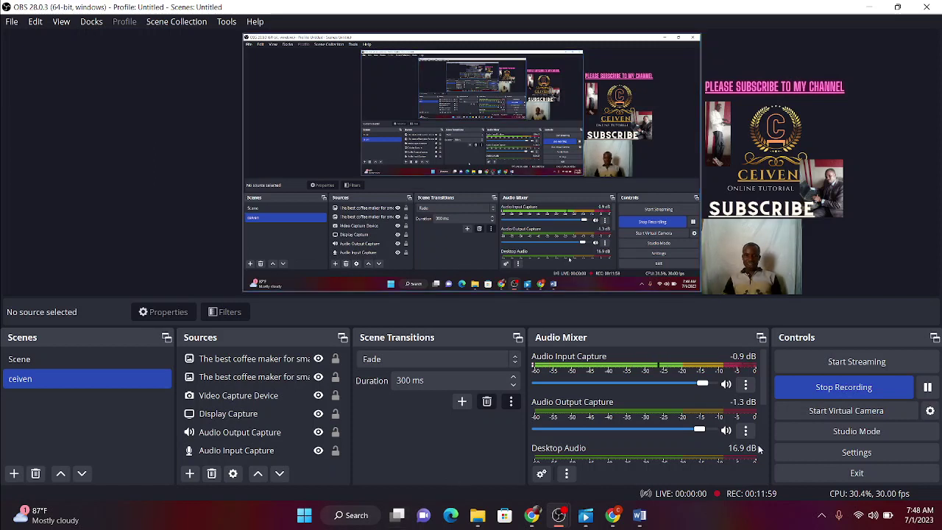
{"action": "mouse_move", "coordinate": [612, 516]}
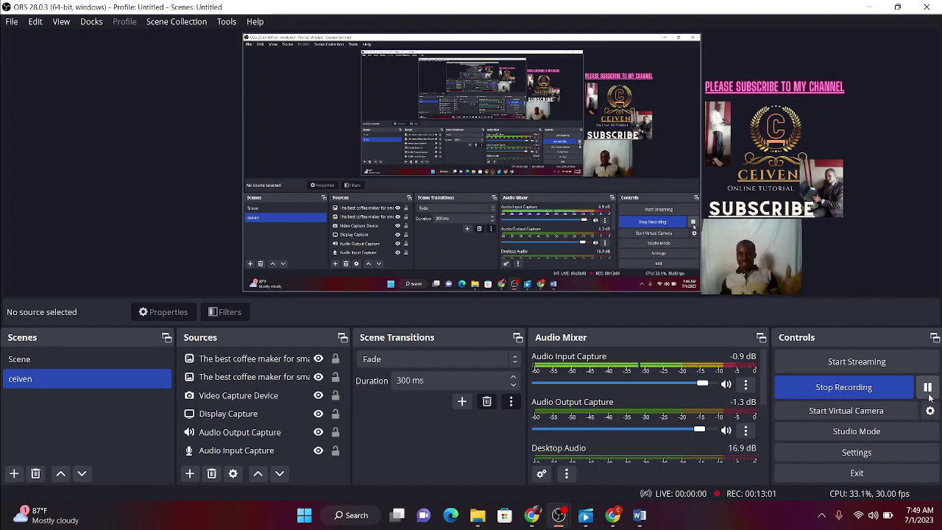
{"action": "left_click", "coordinate": [929, 394]}
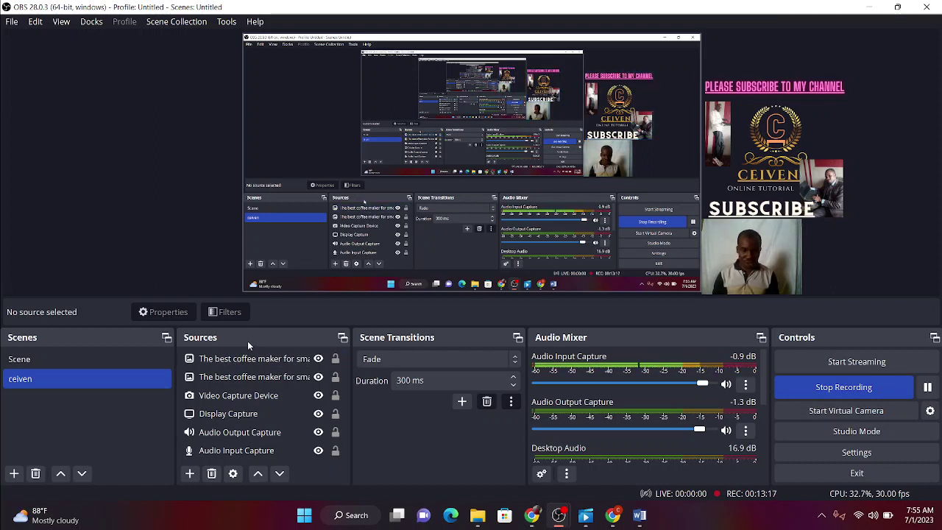
- Review the source types that can be added to the ceiven scene
{"action": "left_click", "coordinate": [298, 414]}
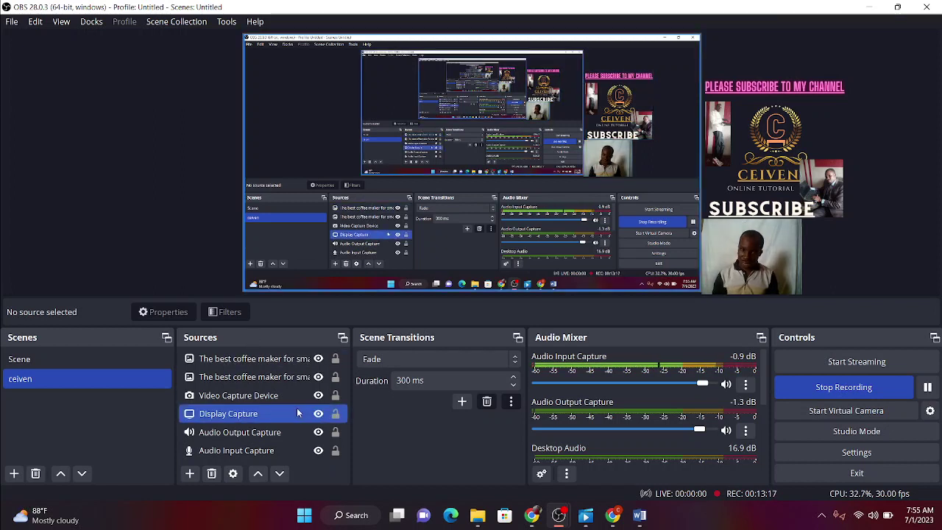
{"action": "left_click", "coordinate": [190, 474]}
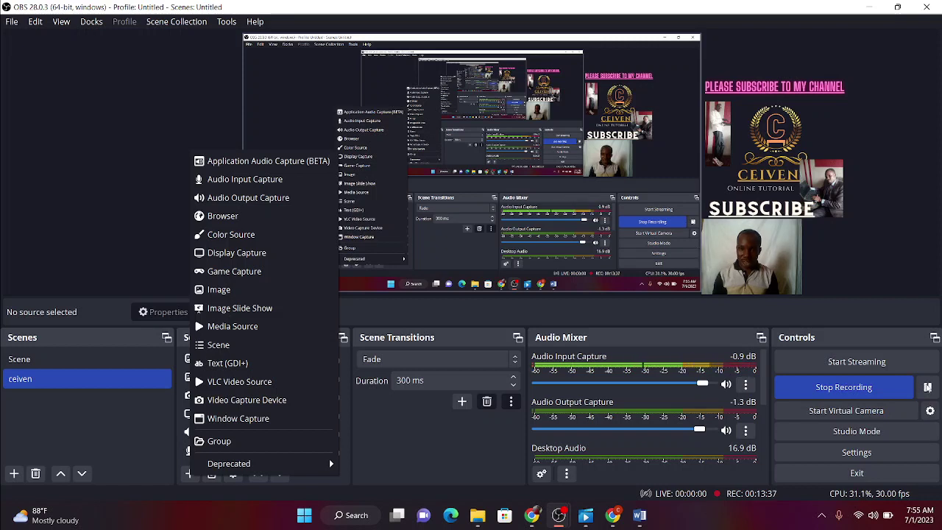
{"action": "key", "text": "Escape"}
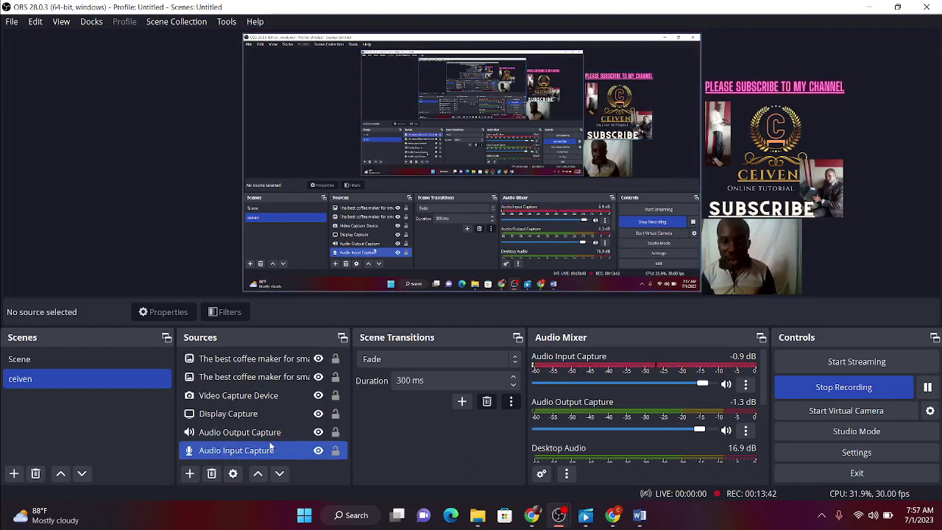
- Create a new visible Color Source in the ceiven scene, keeping the name Color Source
{"action": "left_click", "coordinate": [190, 475]}
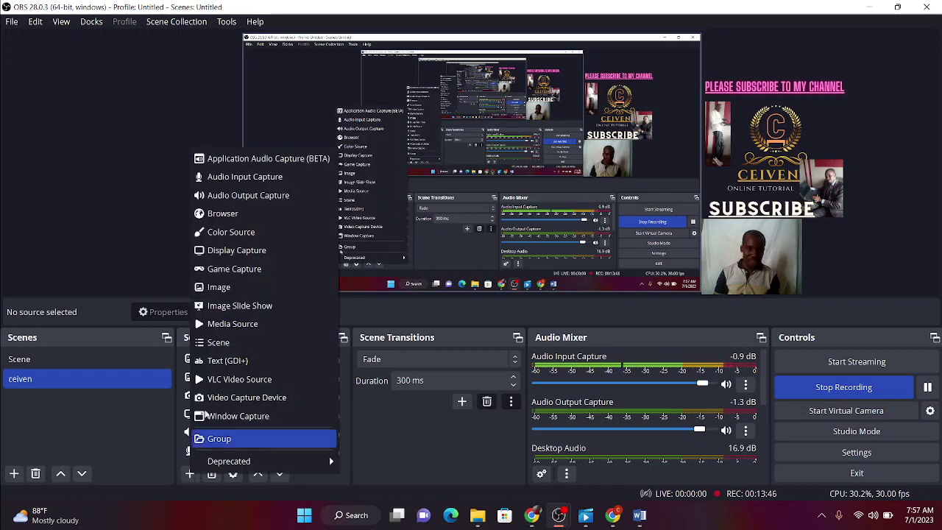
{"action": "left_click", "coordinate": [225, 234]}
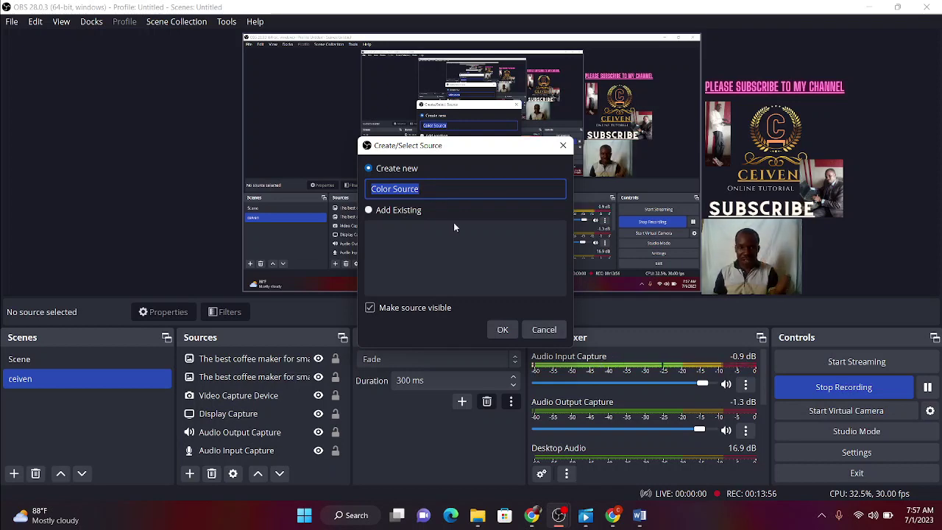
{"action": "left_click", "coordinate": [503, 330]}
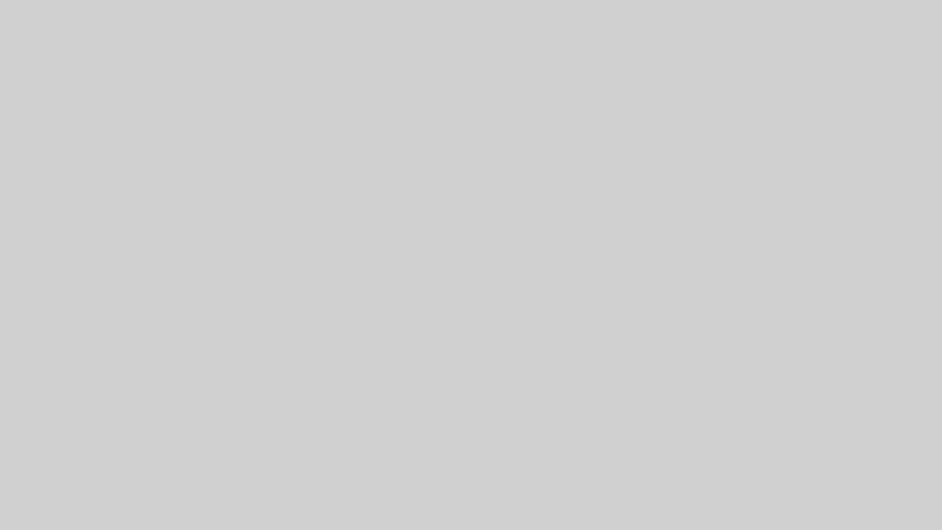